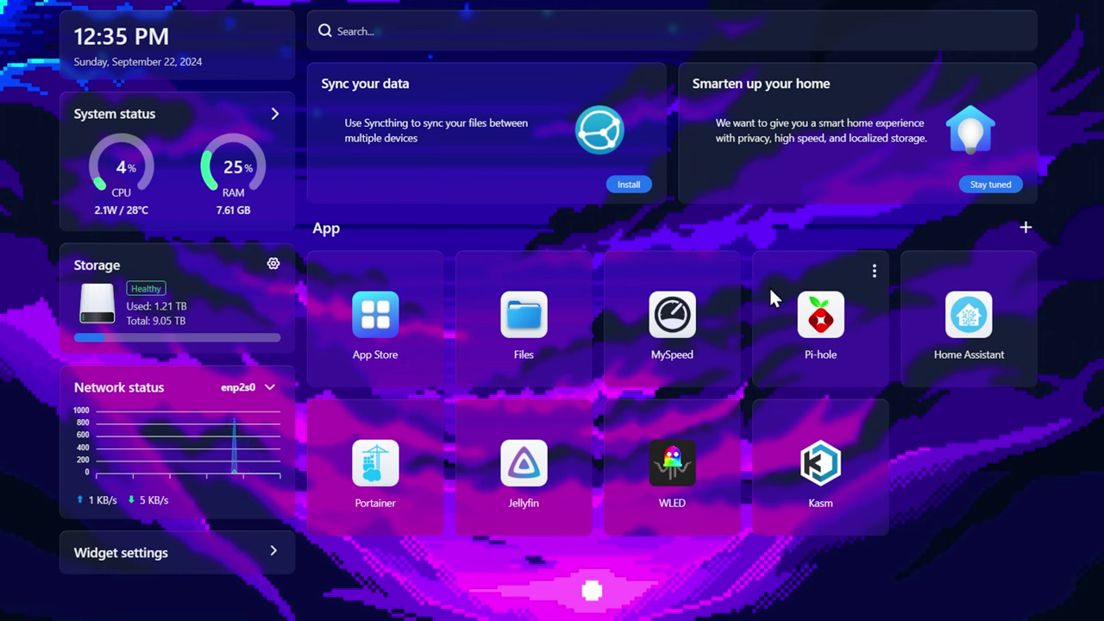
Open the Pi-hole app's container settings, then close them again.
left_click(873, 274)
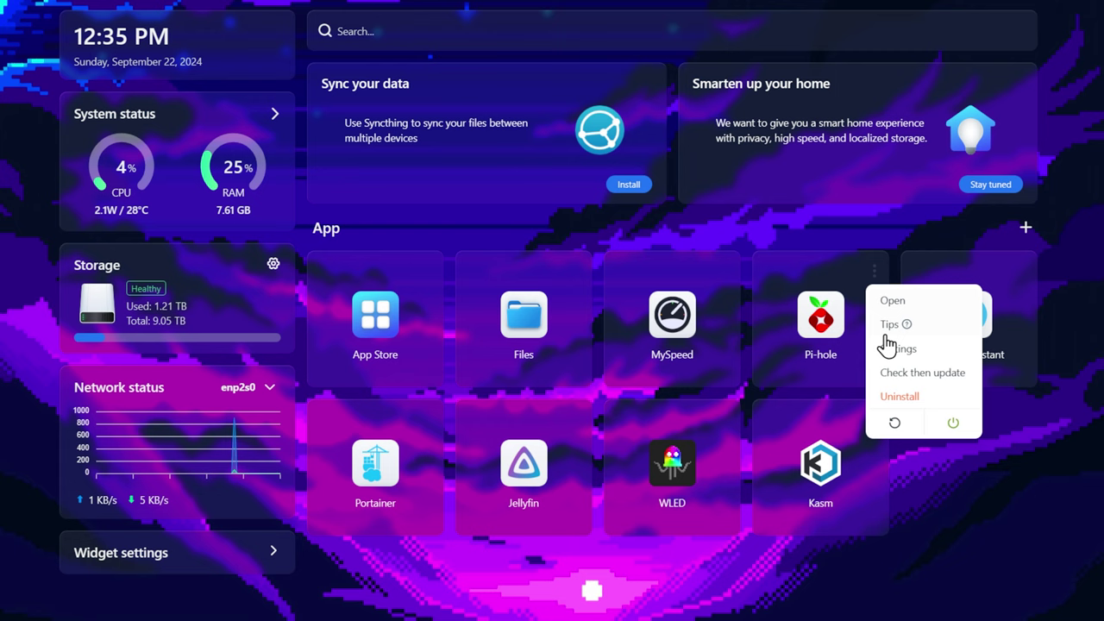
left_click(888, 350)
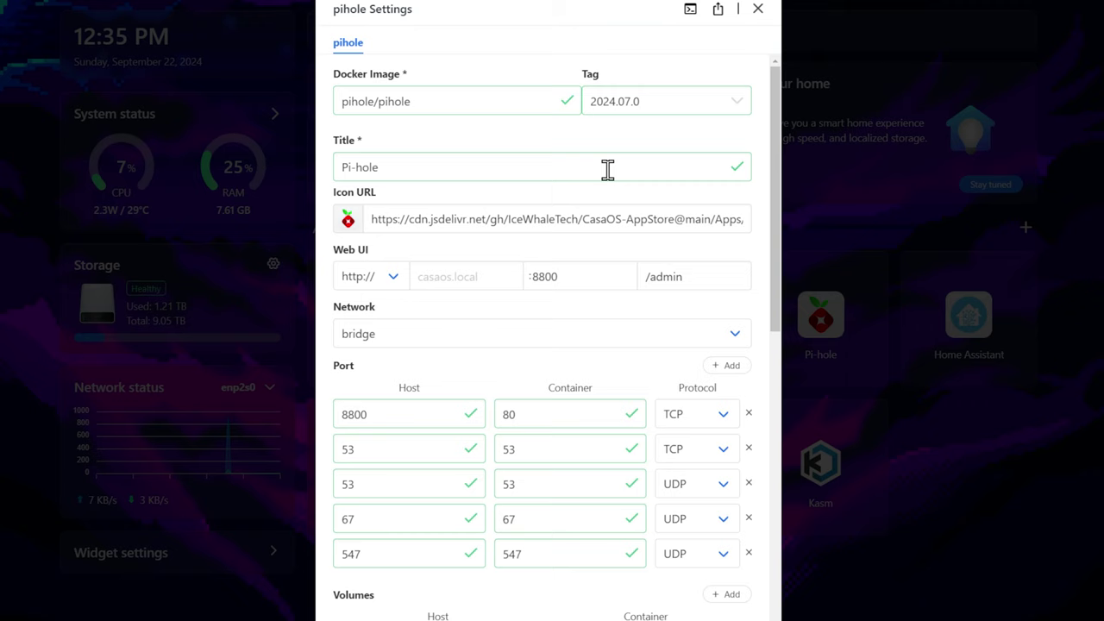
left_click(757, 10)
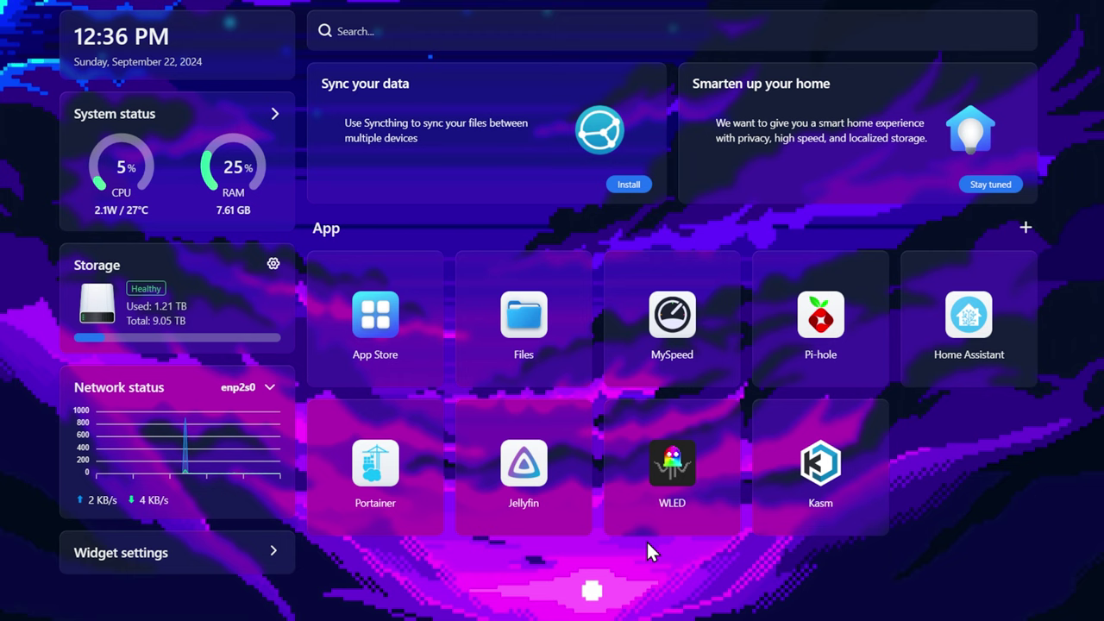
Open the App Store, search for 'jellyfin', and show the list of app store sources.
left_click(376, 321)
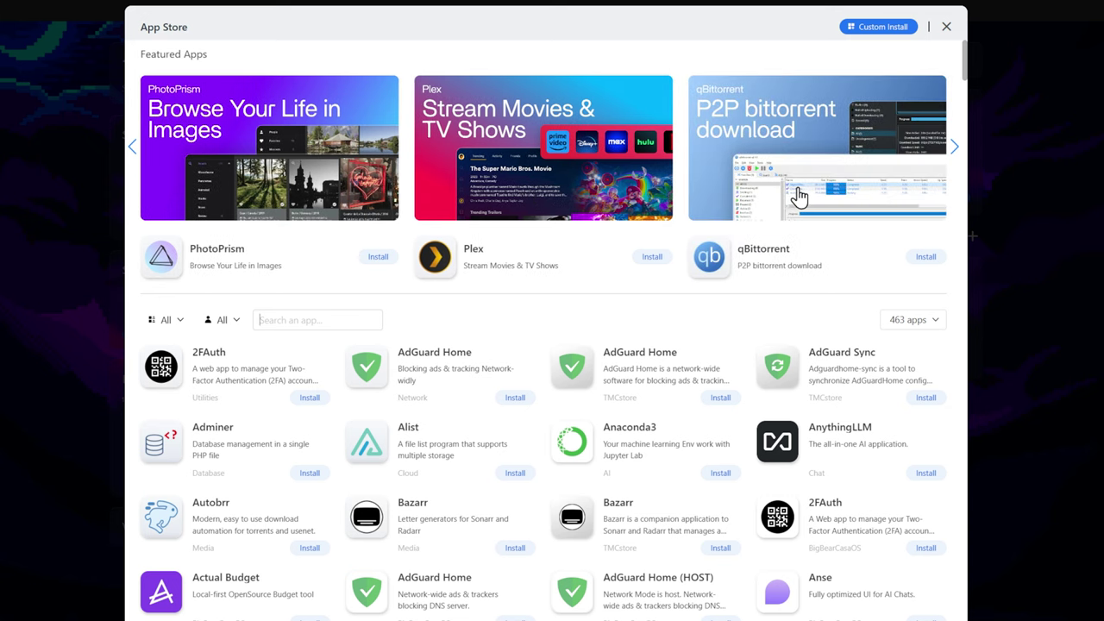
left_click_drag(966, 67, 939, 69)
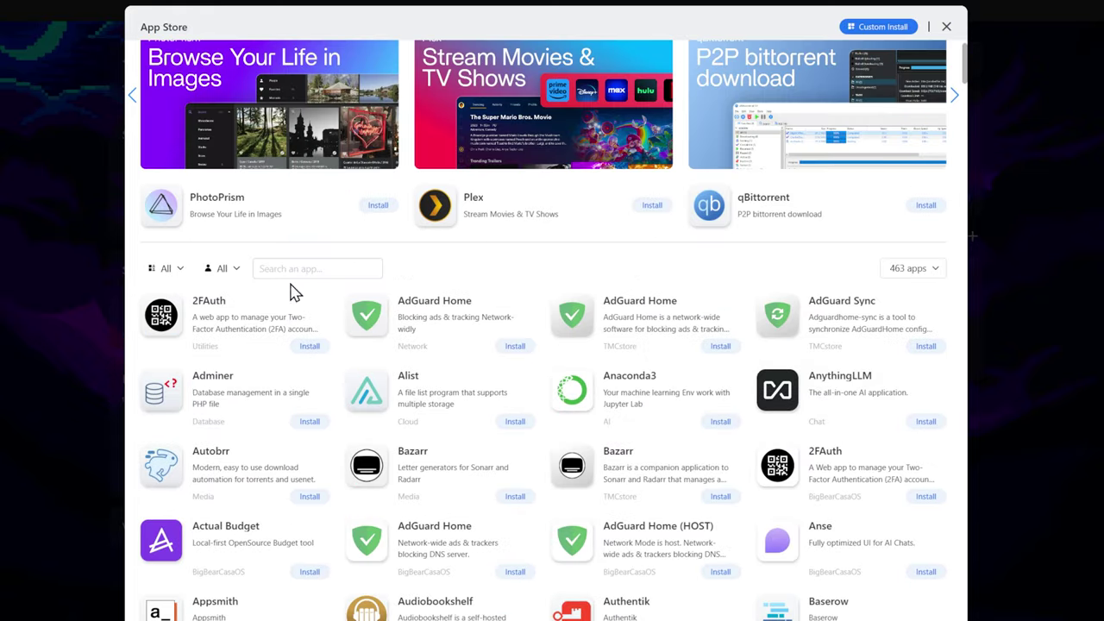
type("fin")
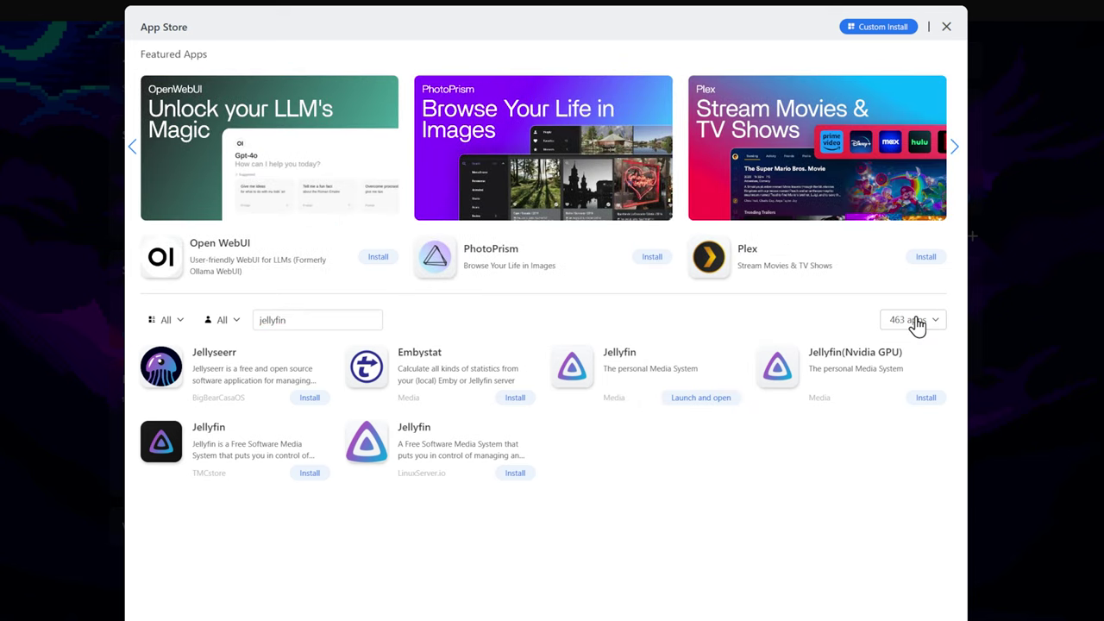
left_click(916, 321)
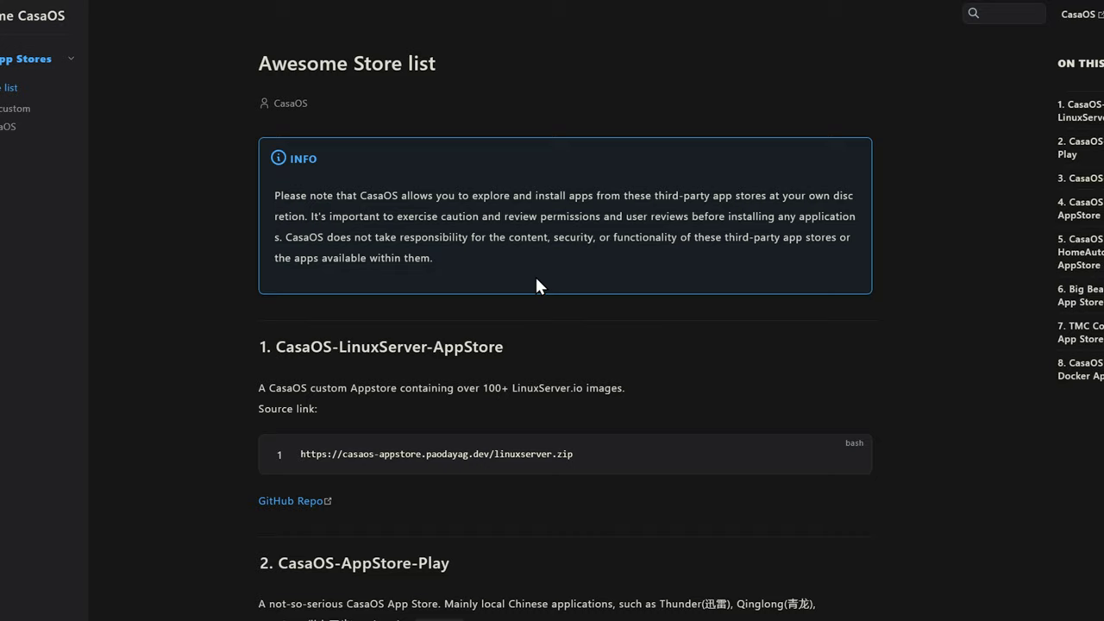
Scroll to the CasaOS-AppStore-Play entry and select text in its source link.
scroll(536, 278, "down", 4)
scroll(536, 278, "up", 2)
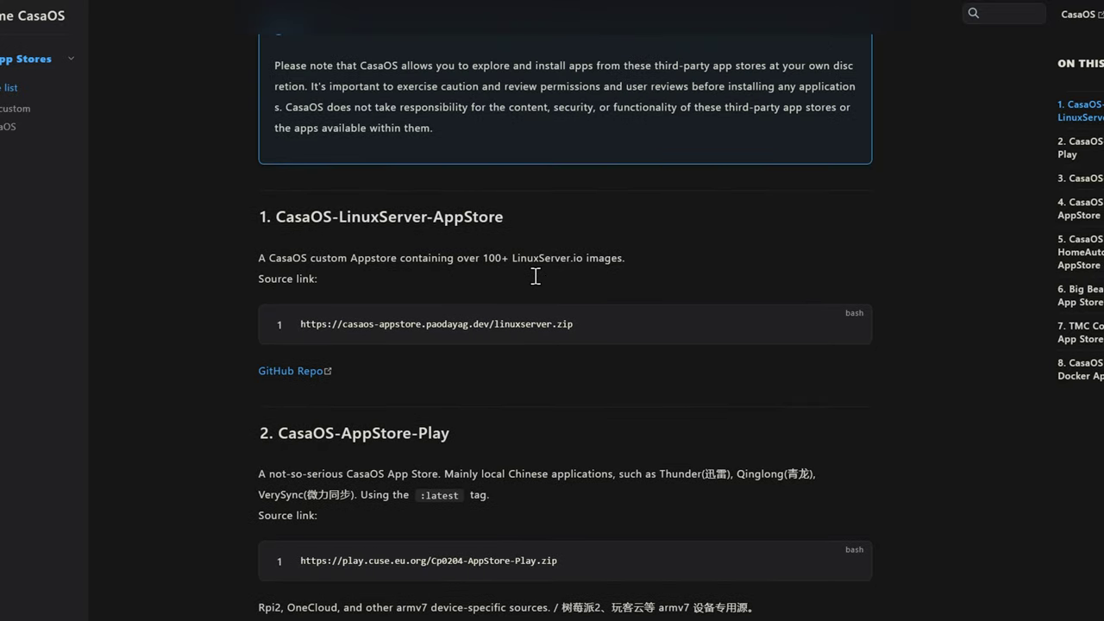
scroll(536, 276, "down", 5)
left_click_drag(591, 171, 337, 170)
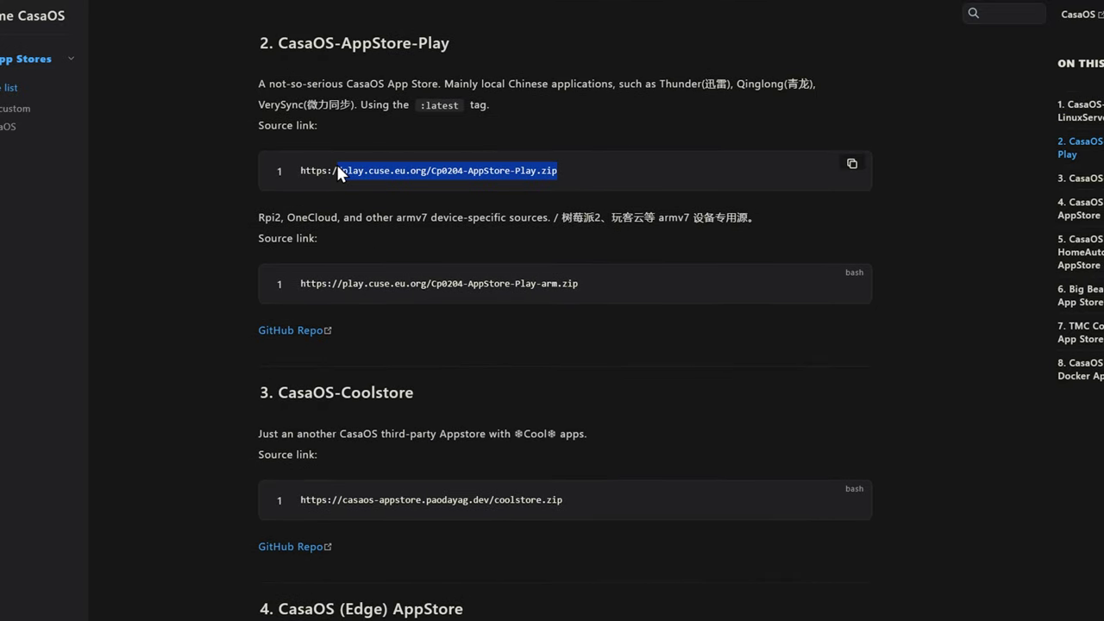
left_click(299, 170)
triple_click(299, 170)
left_click(335, 171)
double_click(312, 171)
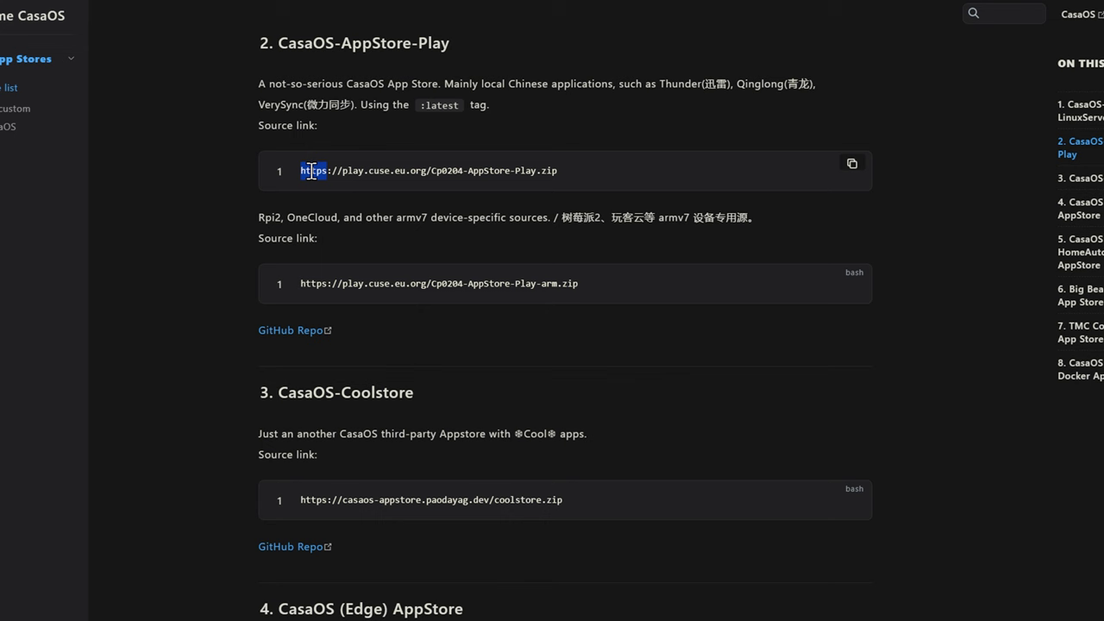
Copy the Cp0204-AppStore-Play.zip link and paste it in as a new App Store source.
left_click(850, 164)
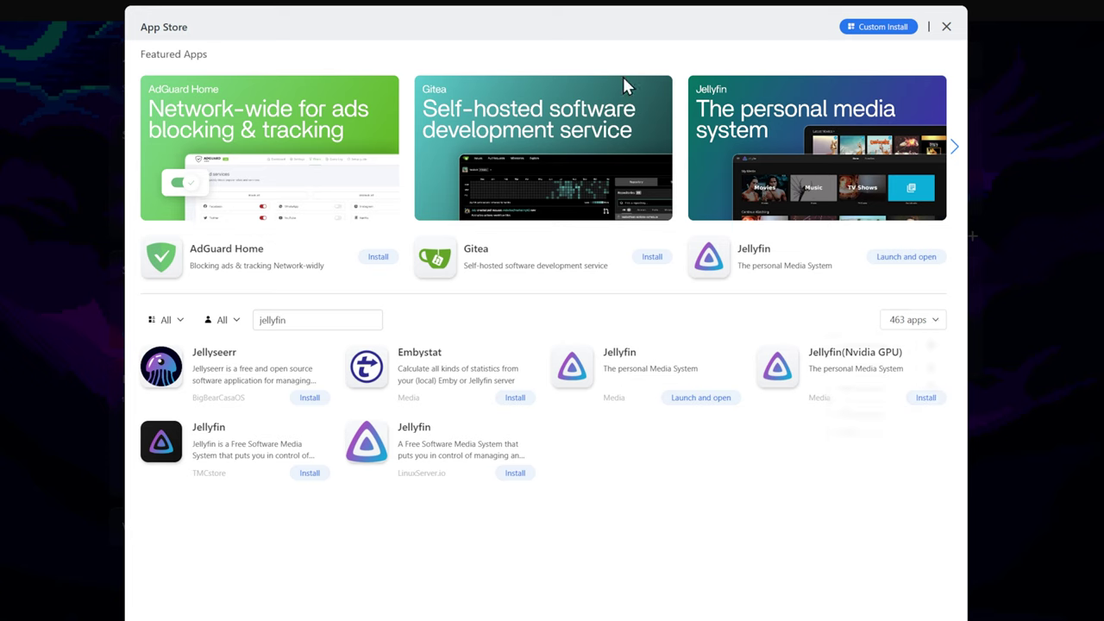
left_click(924, 326)
left_click(876, 432)
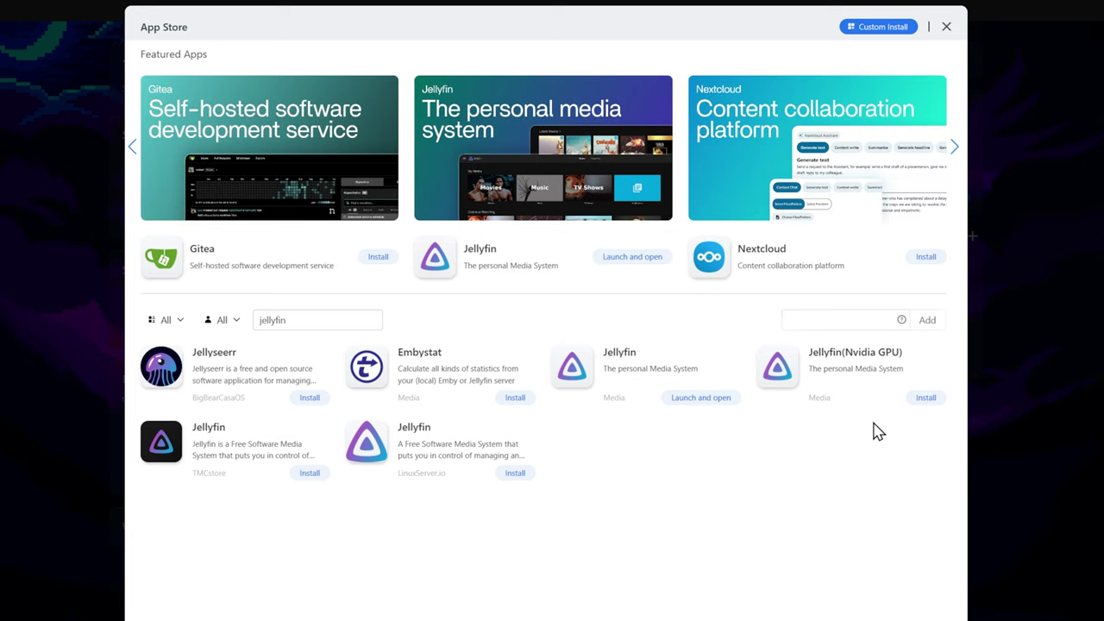
left_click(835, 325)
key("ctrl+v")
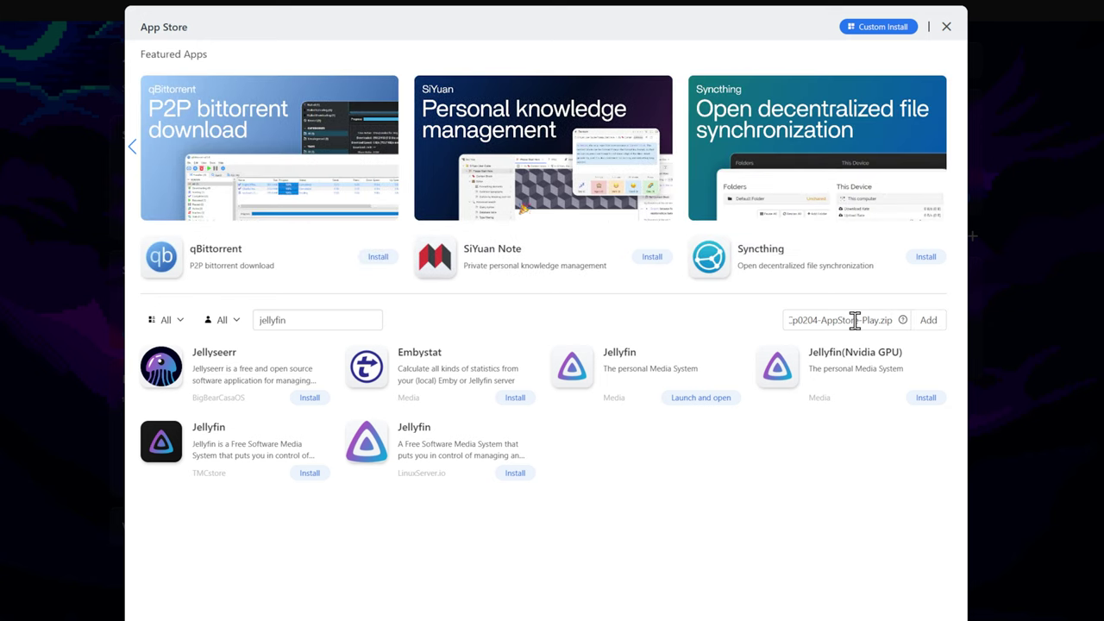
Clear the 'jellyfin' search, scroll through all apps, and close the App Store.
double_click(345, 320)
key("BackSpace")
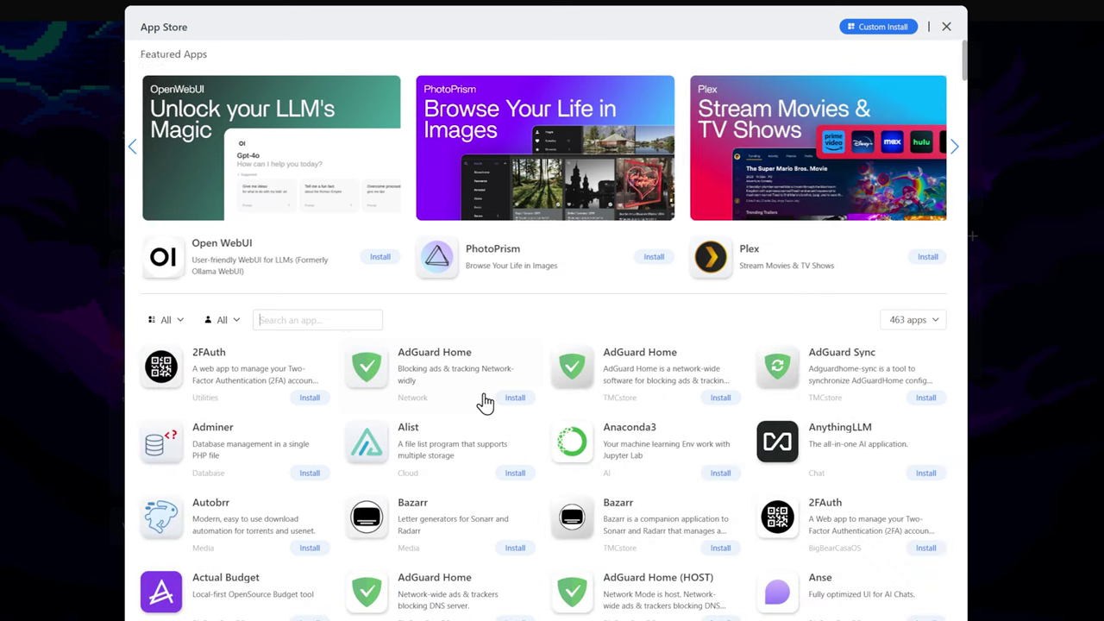
scroll(509, 428, "down", 3)
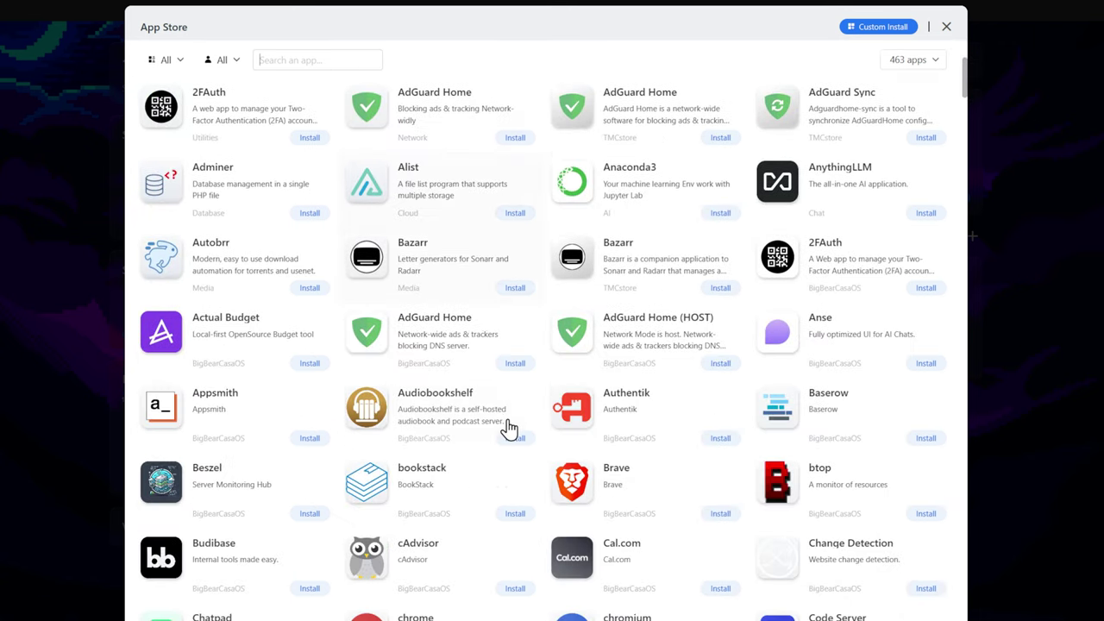
scroll(509, 428, "down", 2)
scroll(515, 429, "down", 2)
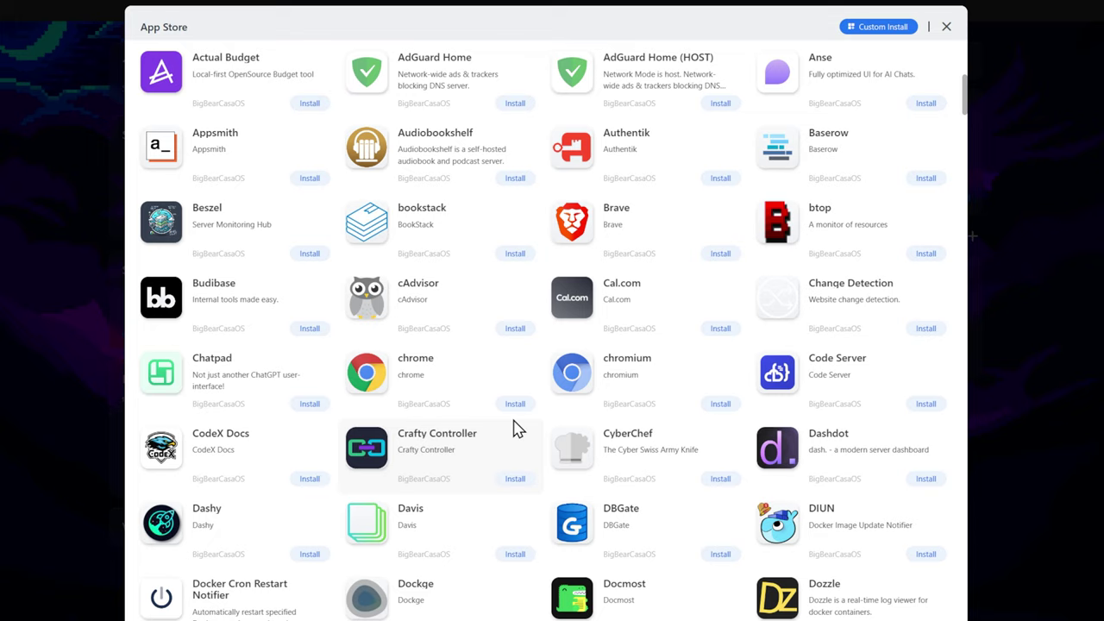
scroll(516, 427, "down", 2)
left_click(946, 27)
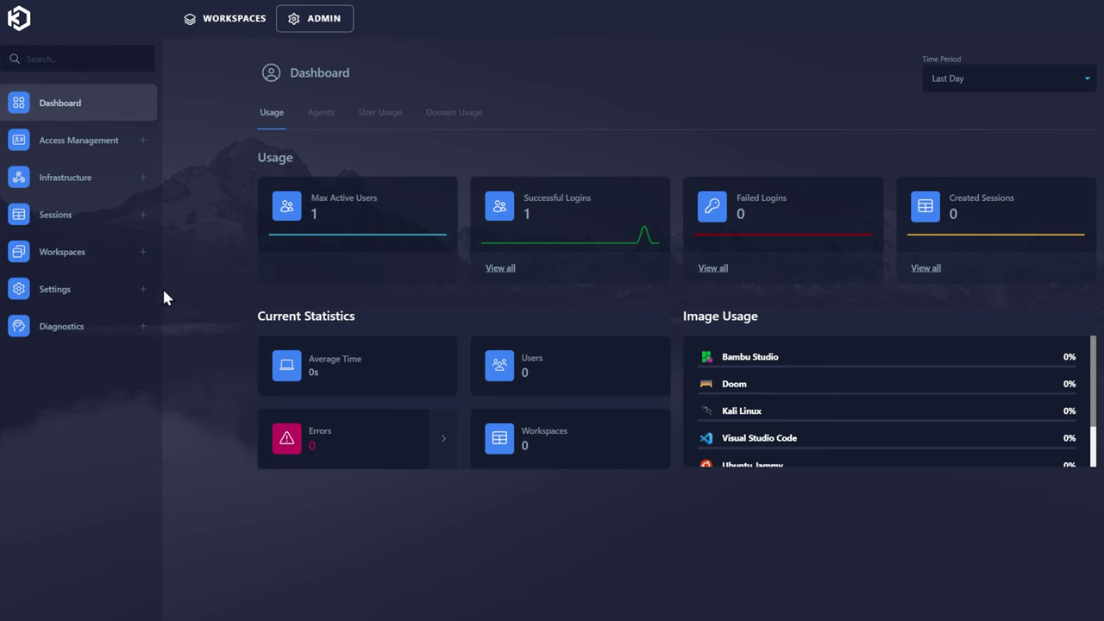
Scroll through Available Workspaces under Workspaces > Registry, then switch to the WORKSPACES page.
left_click(64, 253)
left_click(59, 316)
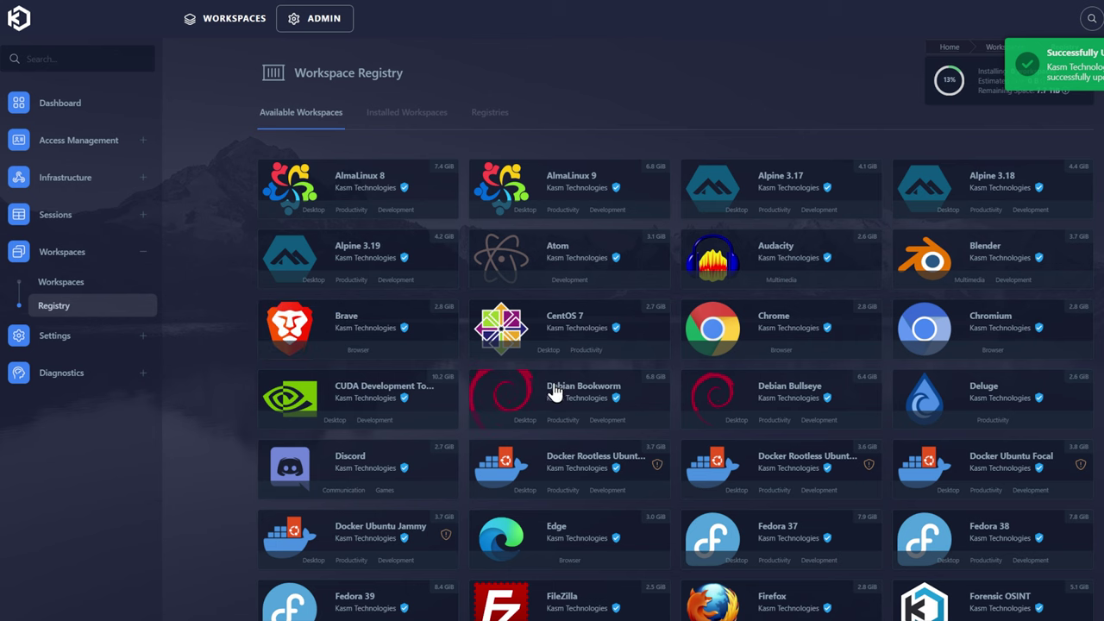
scroll(635, 316, "down", 2)
scroll(636, 316, "down", 4)
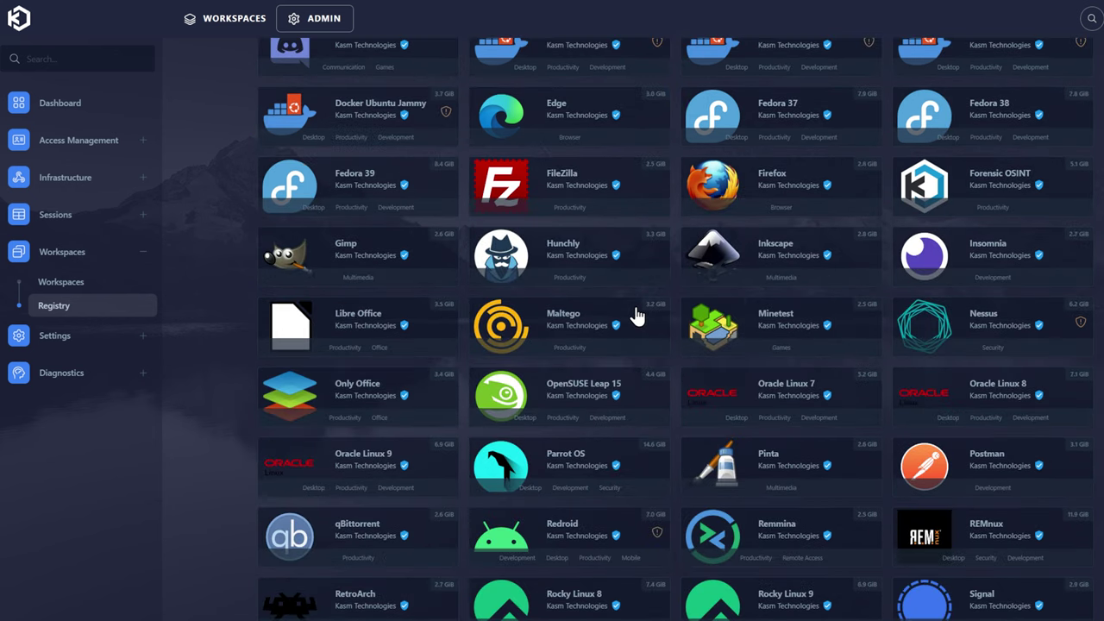
scroll(639, 315, "down", 2)
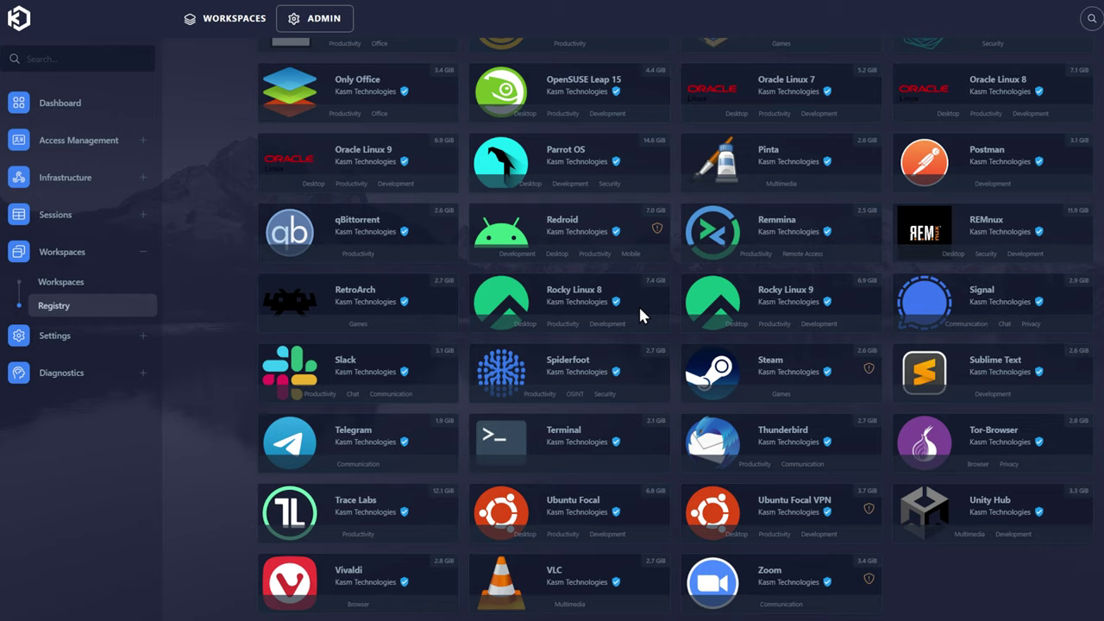
scroll(643, 316, "up", 1)
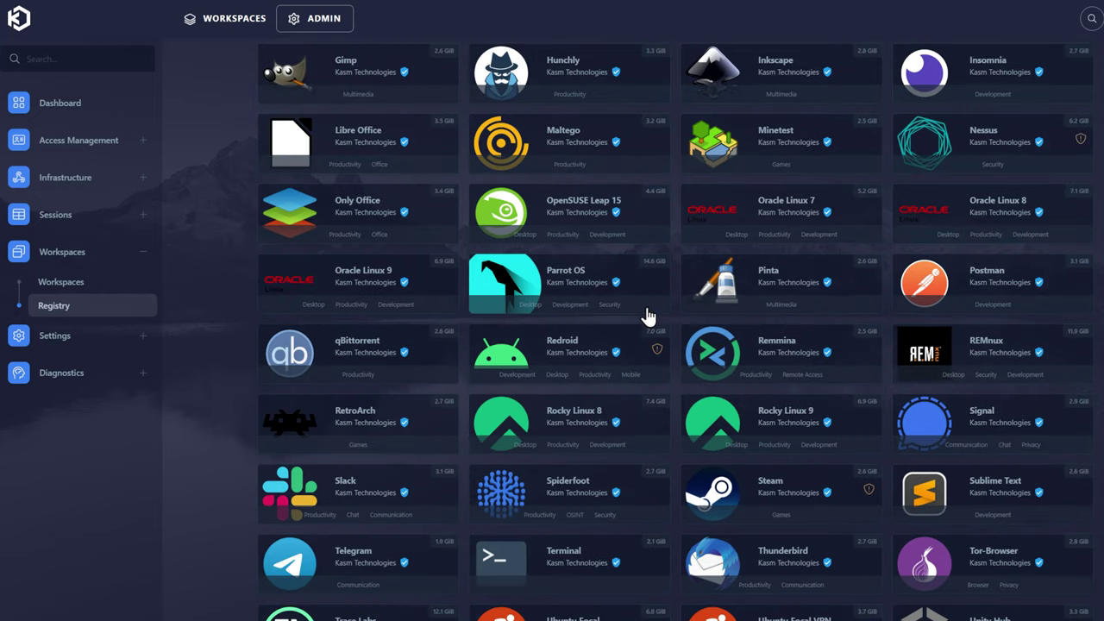
left_click(238, 19)
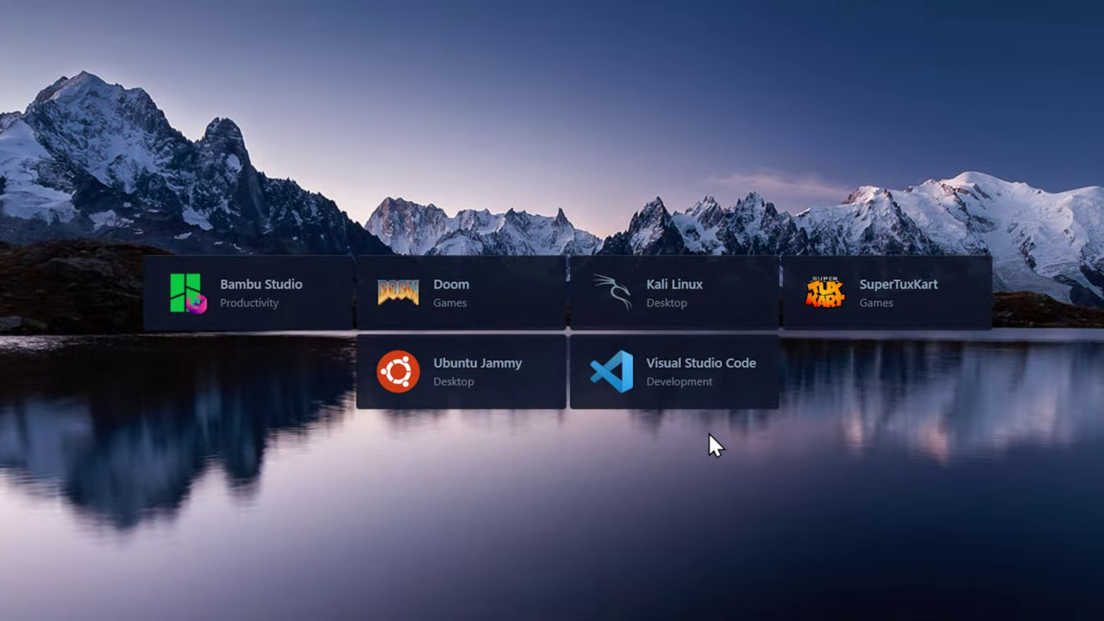
Launch a Kali Linux session and browse its database assessment and wireless attack tool menus.
left_click(700, 309)
left_click(584, 474)
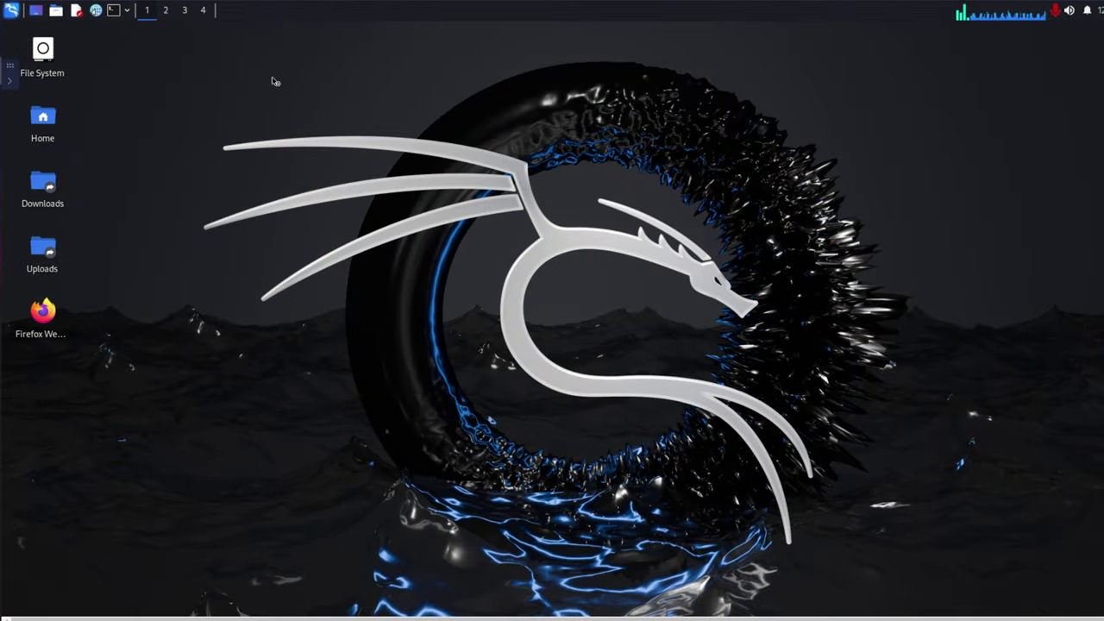
left_click(11, 10)
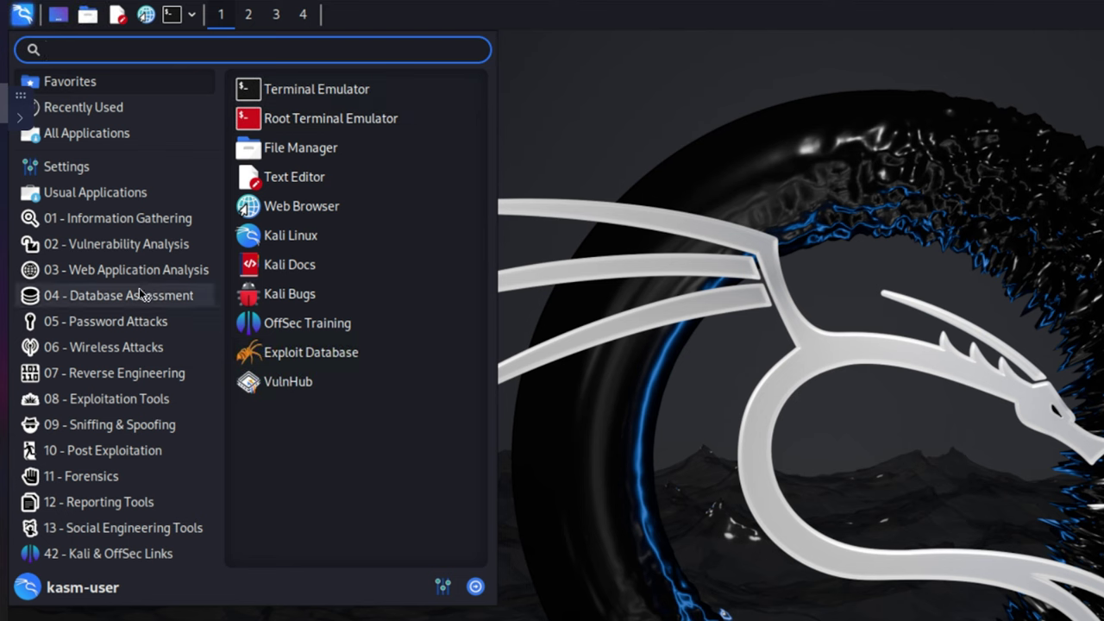
left_click(140, 295)
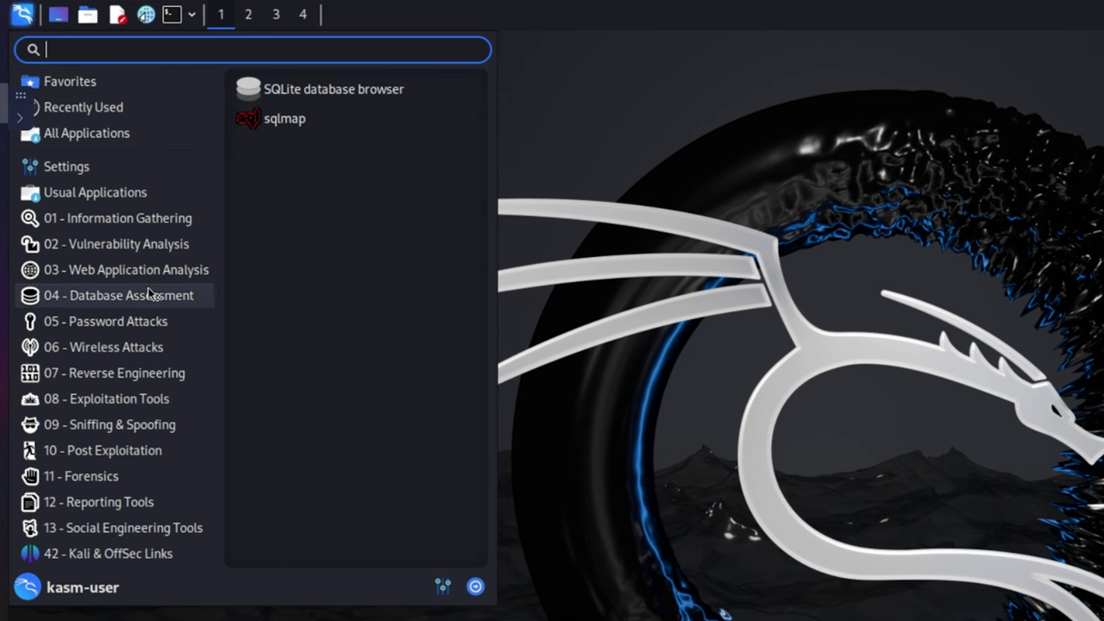
left_click(139, 349)
Browse the sniffing, exploitation and reverse engineering menus, then leave the session for the dashboard.
left_click(129, 422)
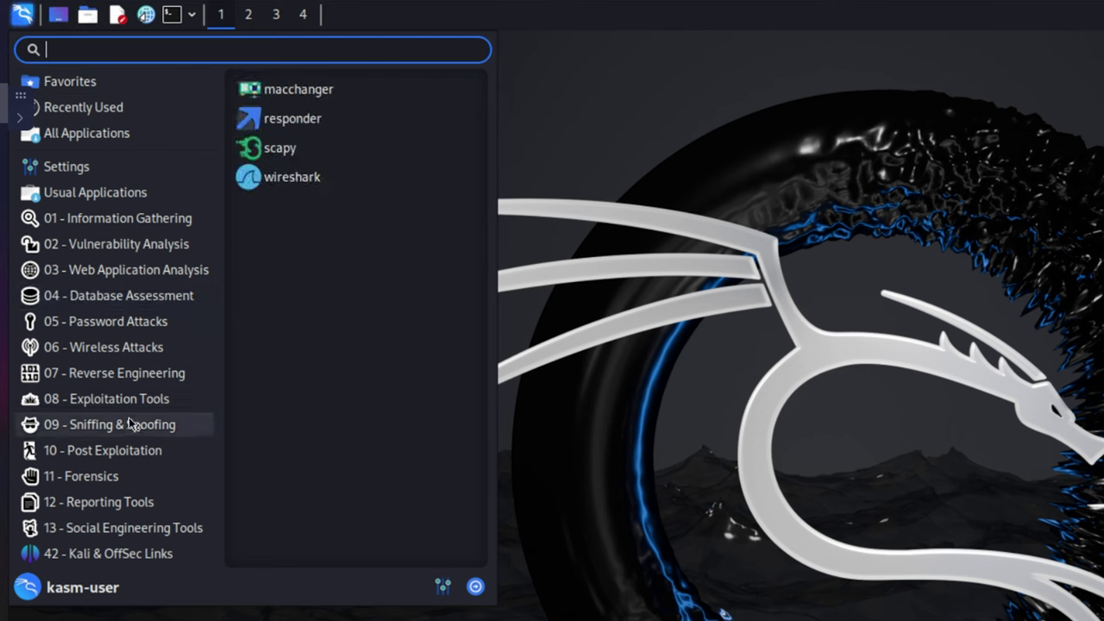
left_click(132, 403)
left_click(130, 367)
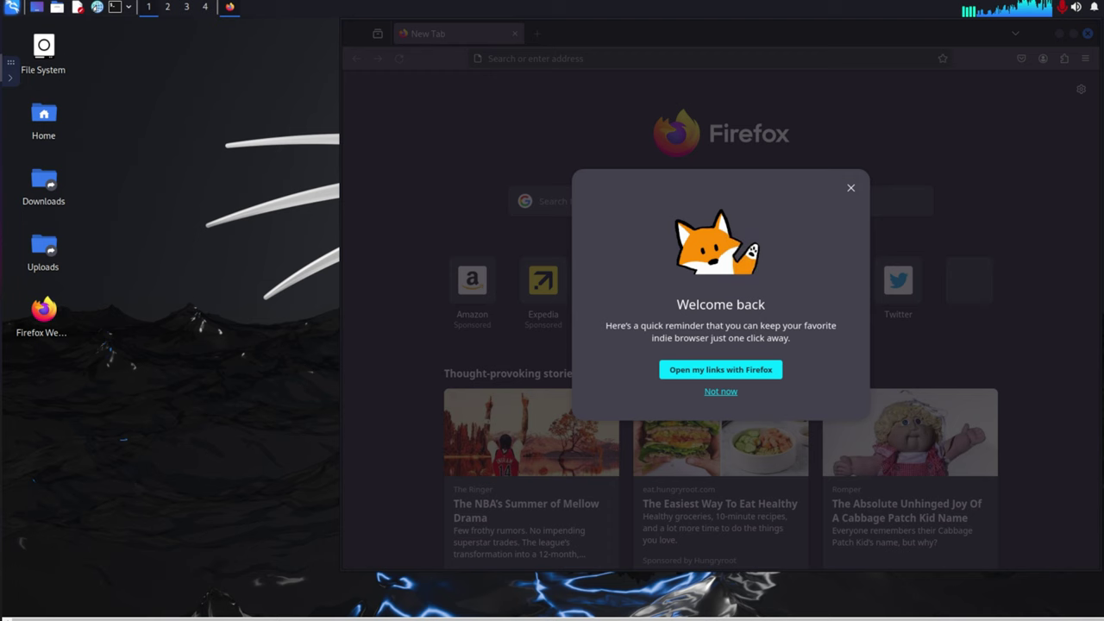
key("ctrl+w")
left_click(643, 58)
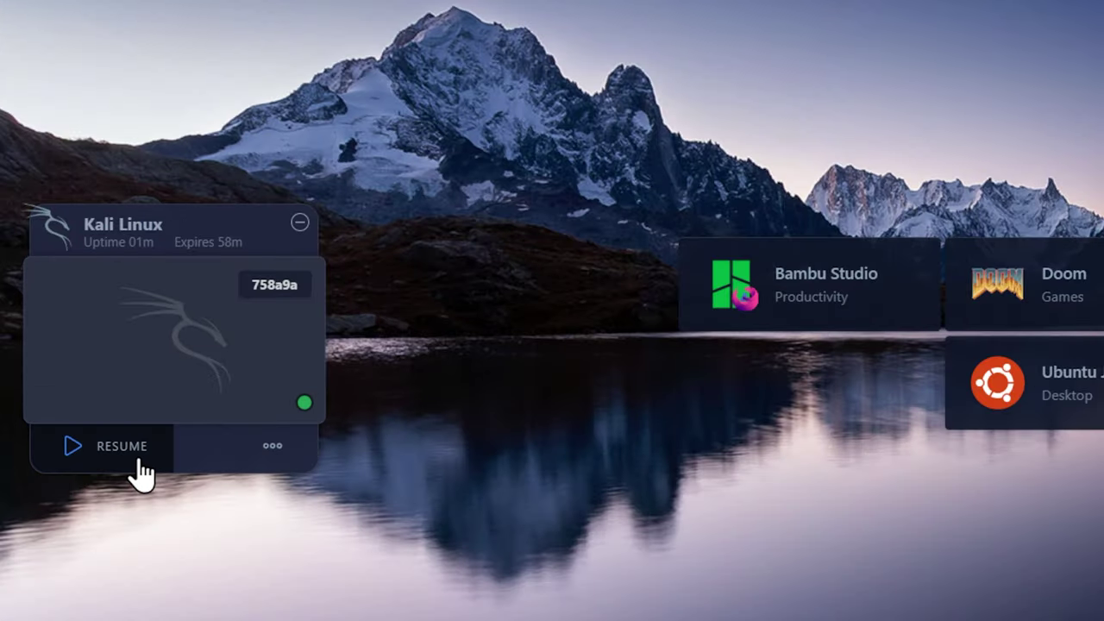
Remove the Kali Linux session from its options menu and launch Doom from its tile.
left_click(271, 449)
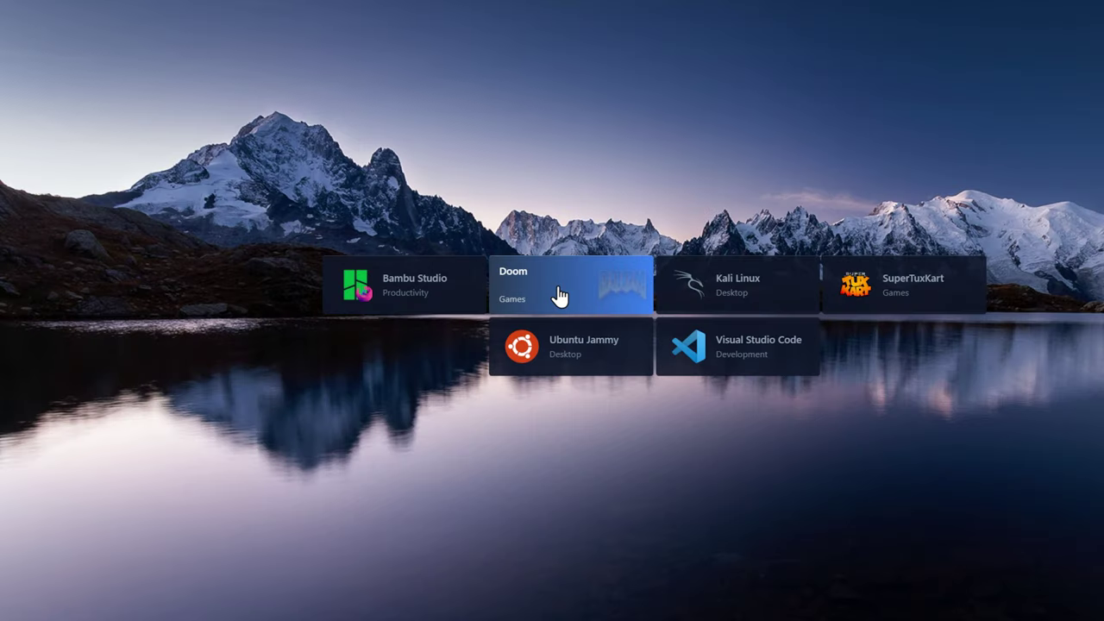
left_click(557, 290)
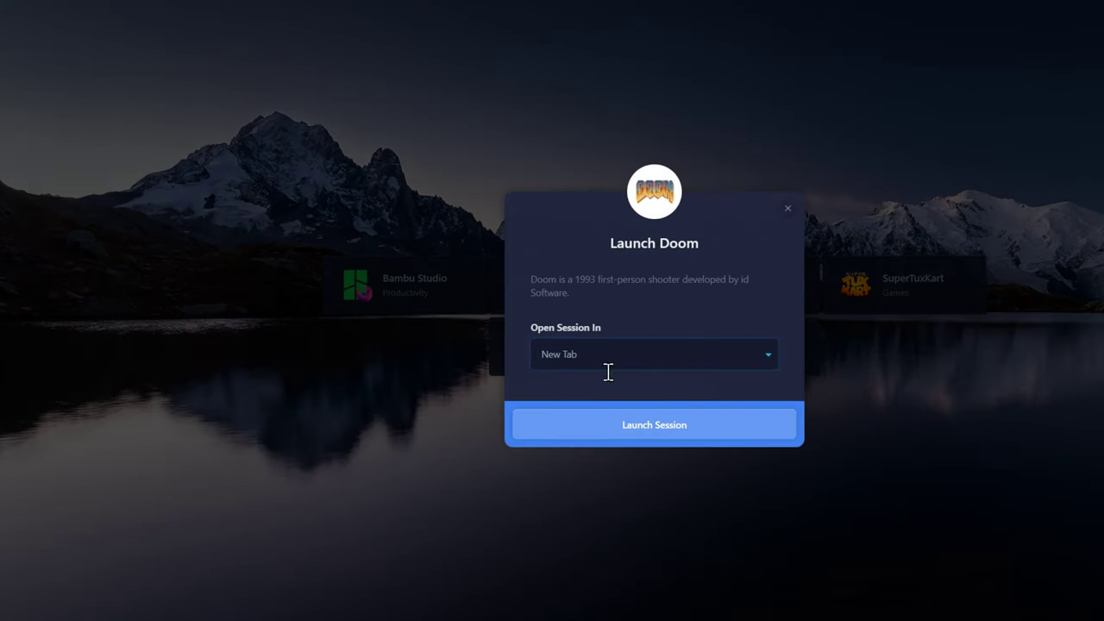
left_click(641, 441)
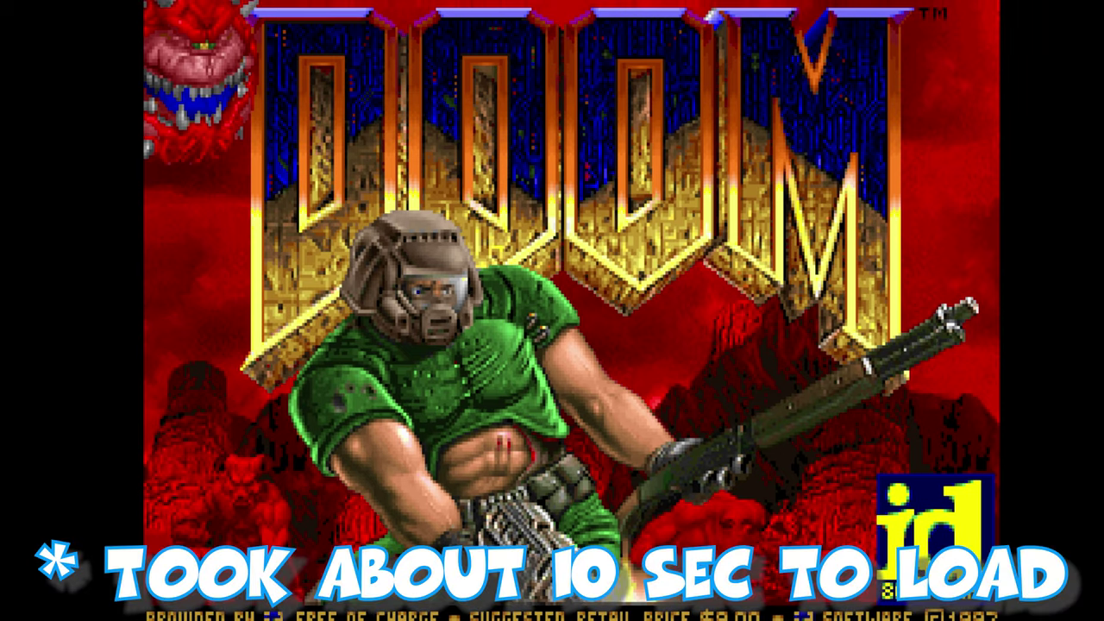
Start a new Doom game in the Knee-Deep in the Dead episode.
key("Escape")
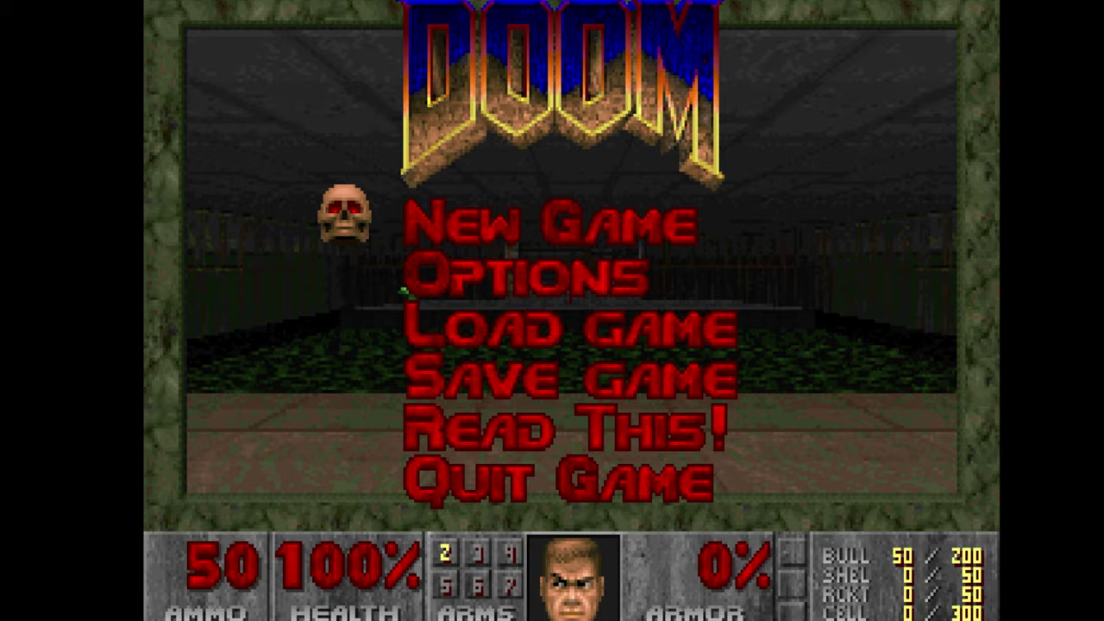
key("Return")
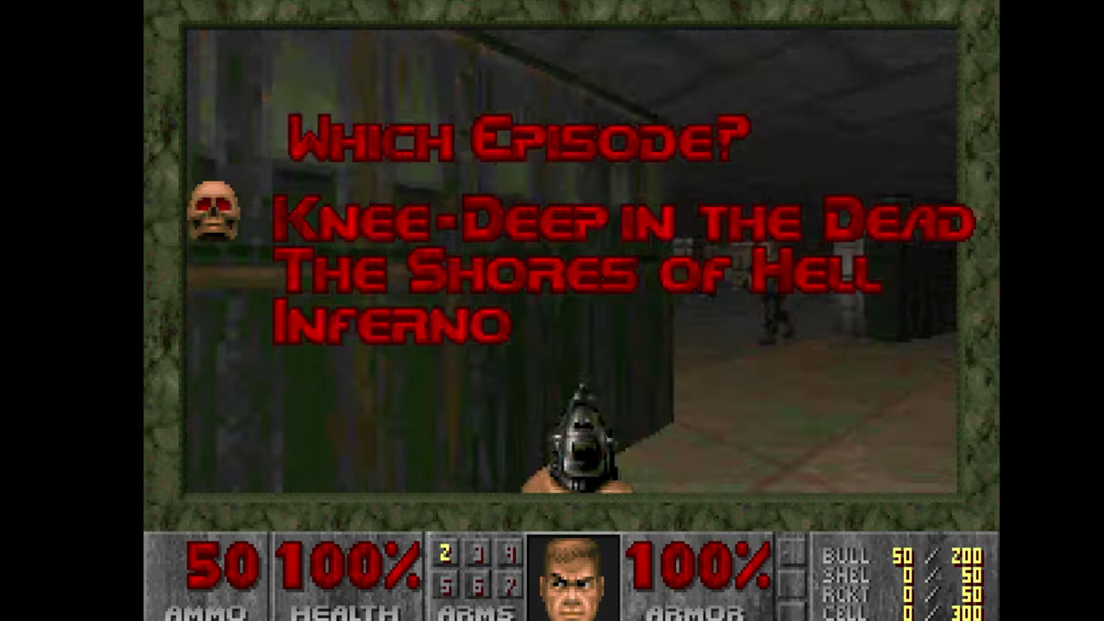
key("Return")
key("Return")
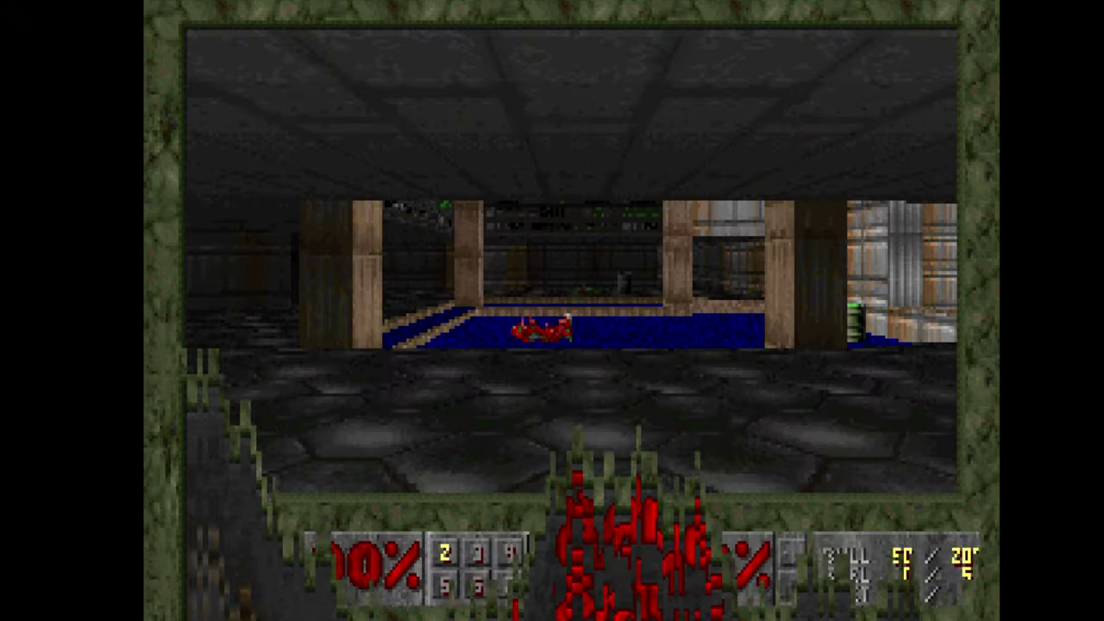
key("Right")
Walk down the corridor through the blue-water room into the lit stage room, firing the pistol.
key("Up")
key("Right")
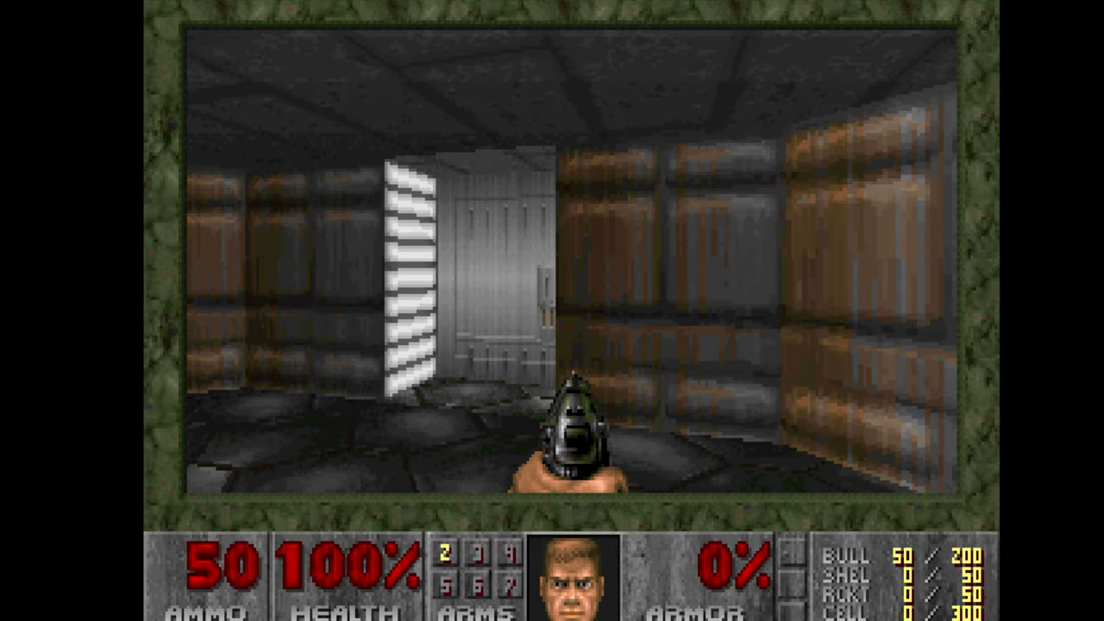
key("Up")
key("Right")
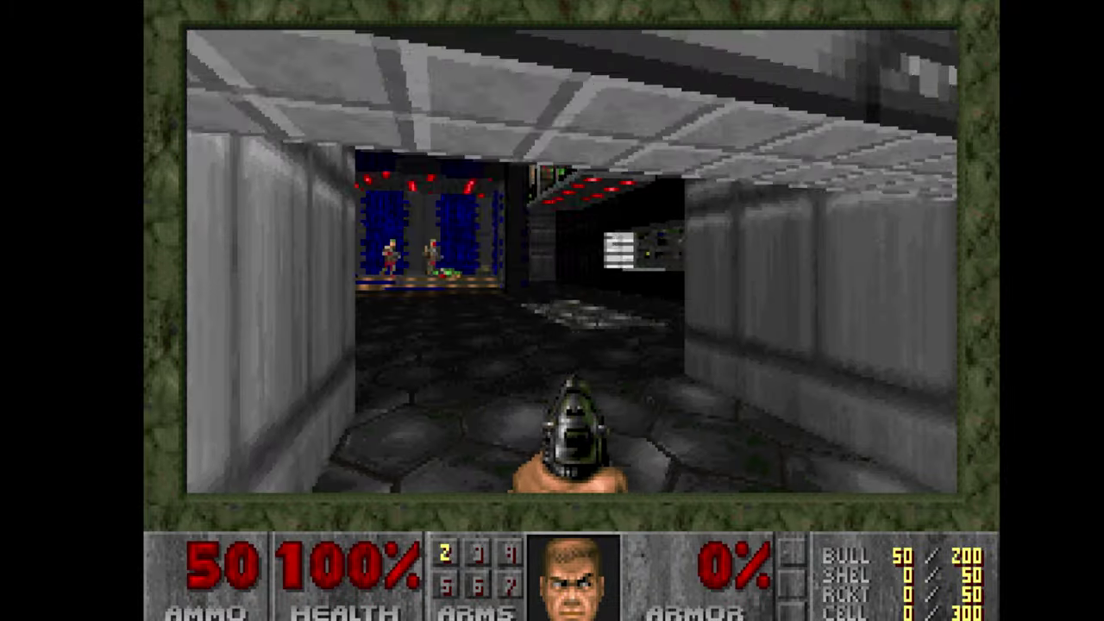
key("Up")
key("ctrl")
key("Up")
key("ctrl")
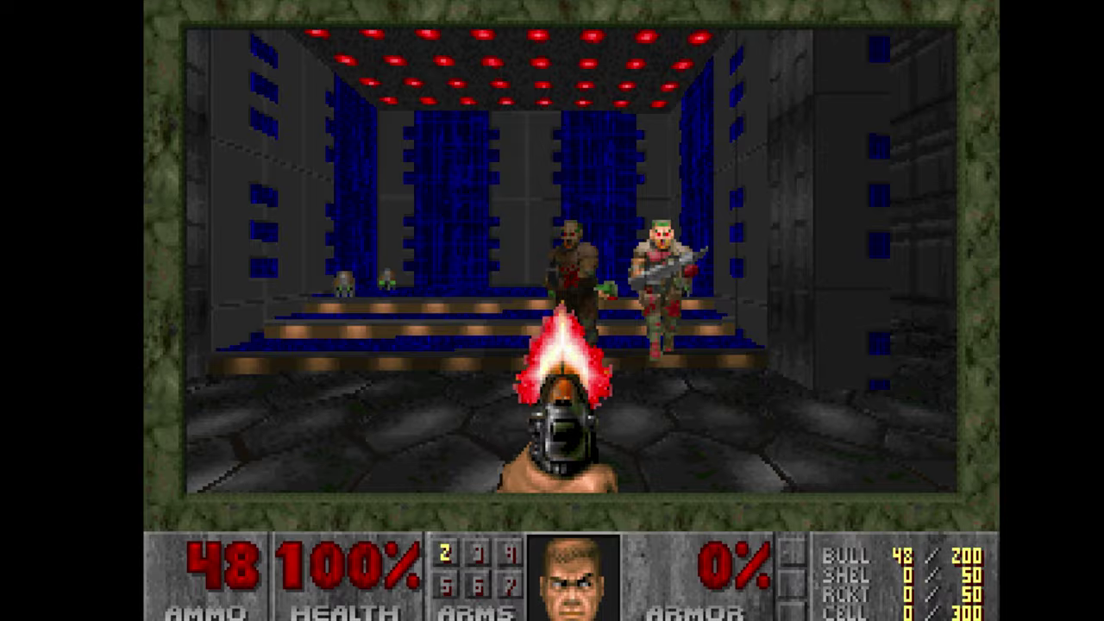
Fight the stage-room enemies, dodge a fireball, grab a health bonus, and enter the computer room.
key("Down")
key("ctrl")
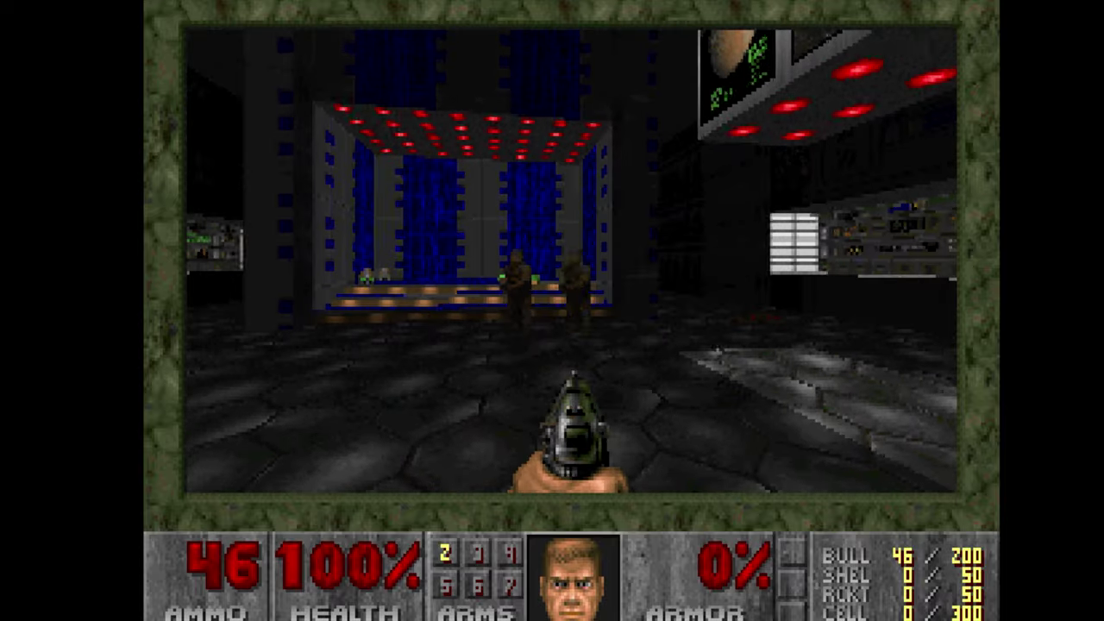
key("ctrl")
key("Left")
key("Up")
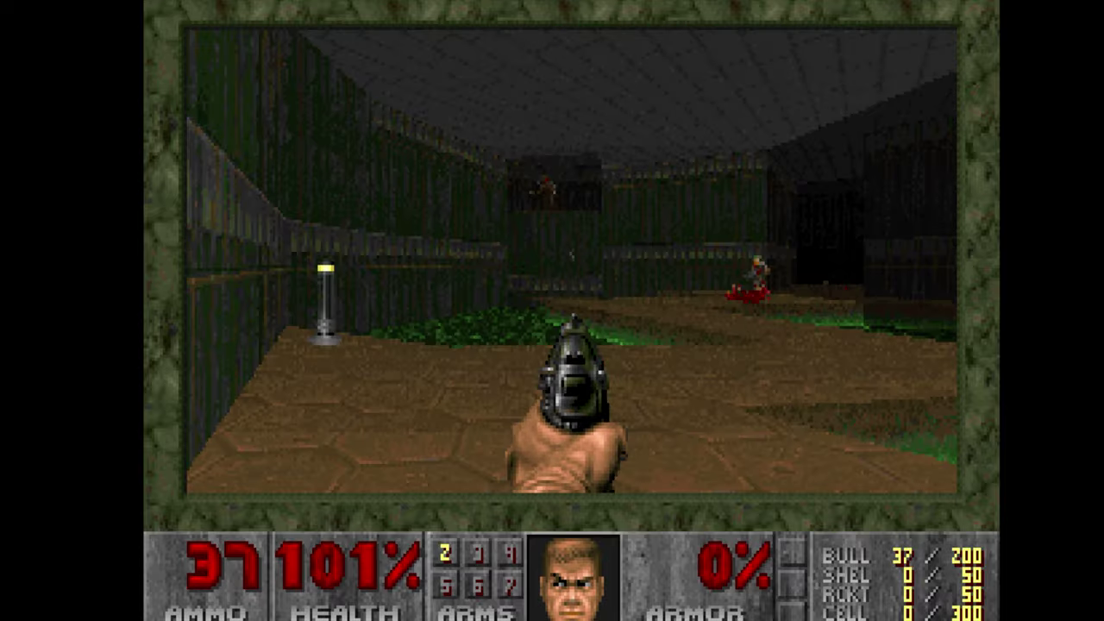
key("ctrl")
key("Left")
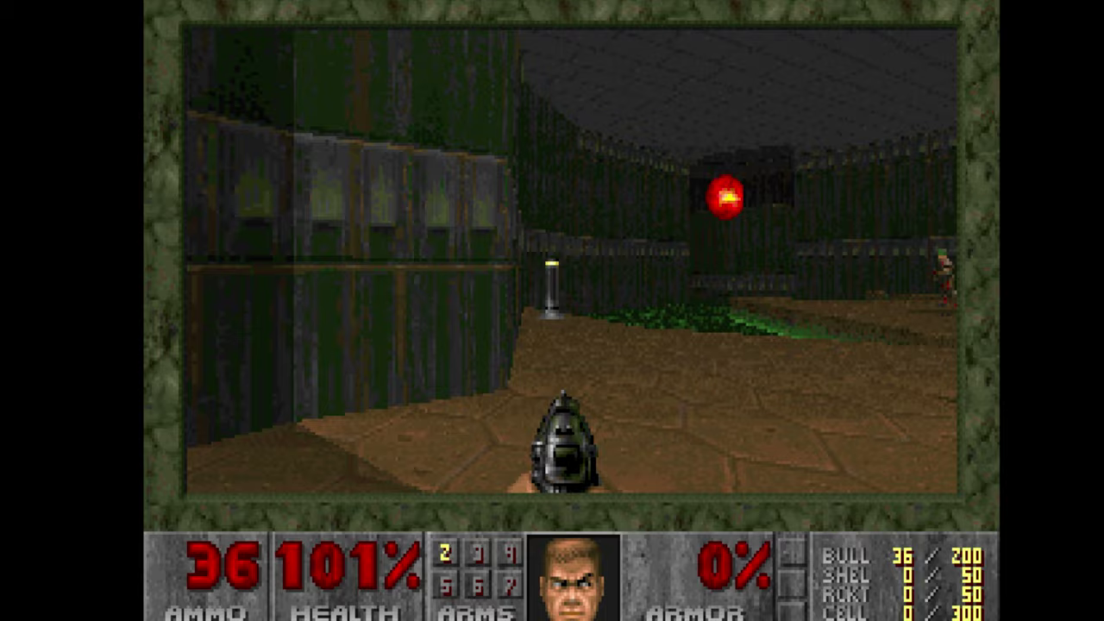
key("Left")
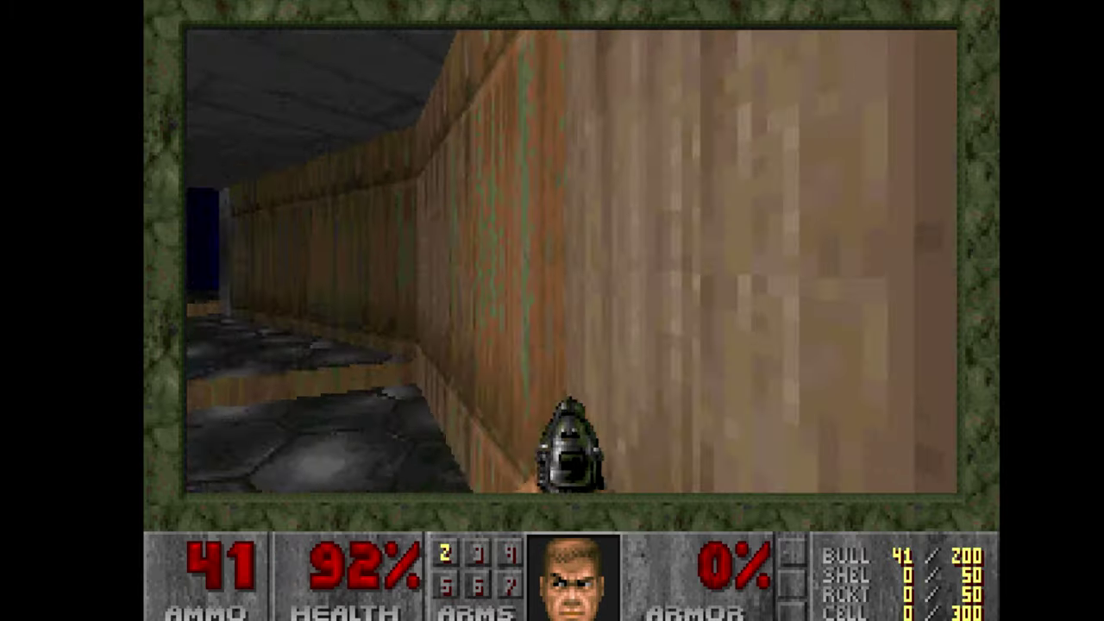
key("Up")
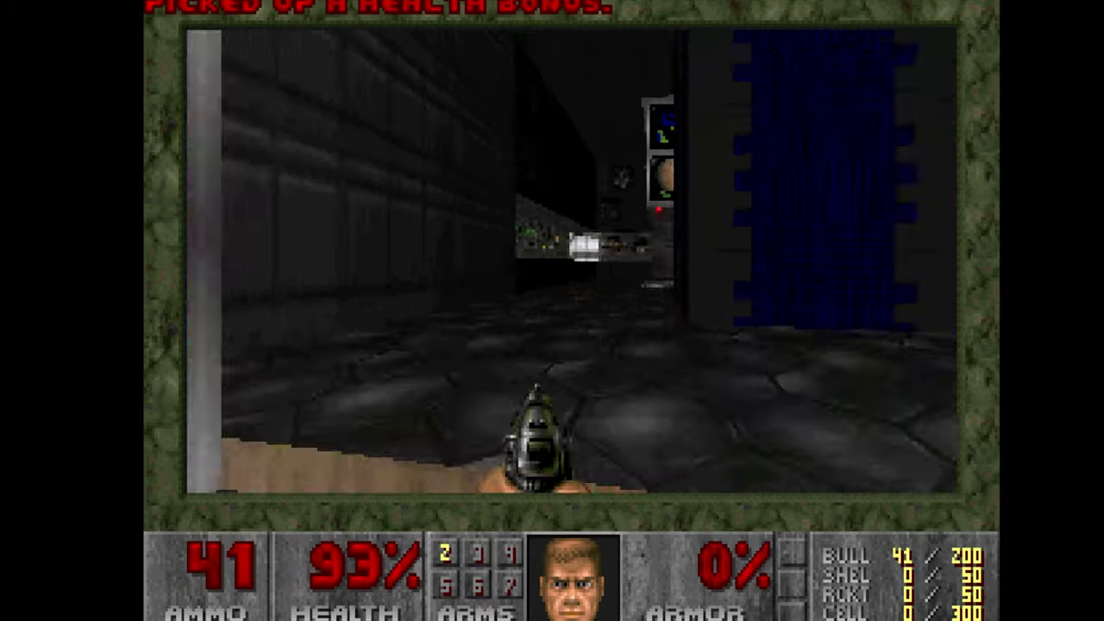
key("Up")
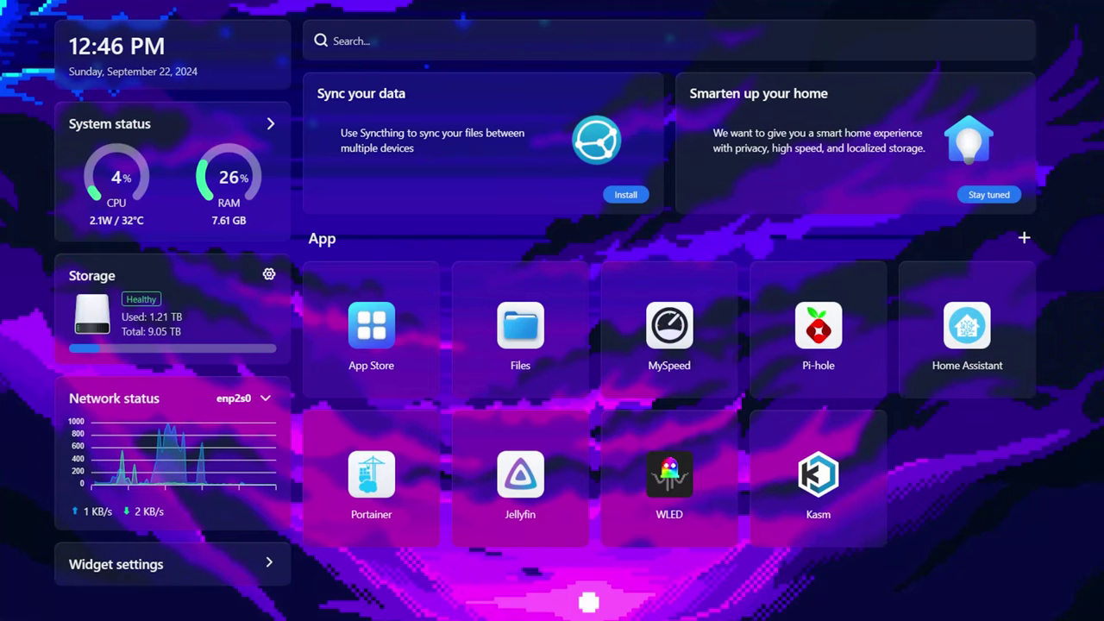
left_click(799, 315)
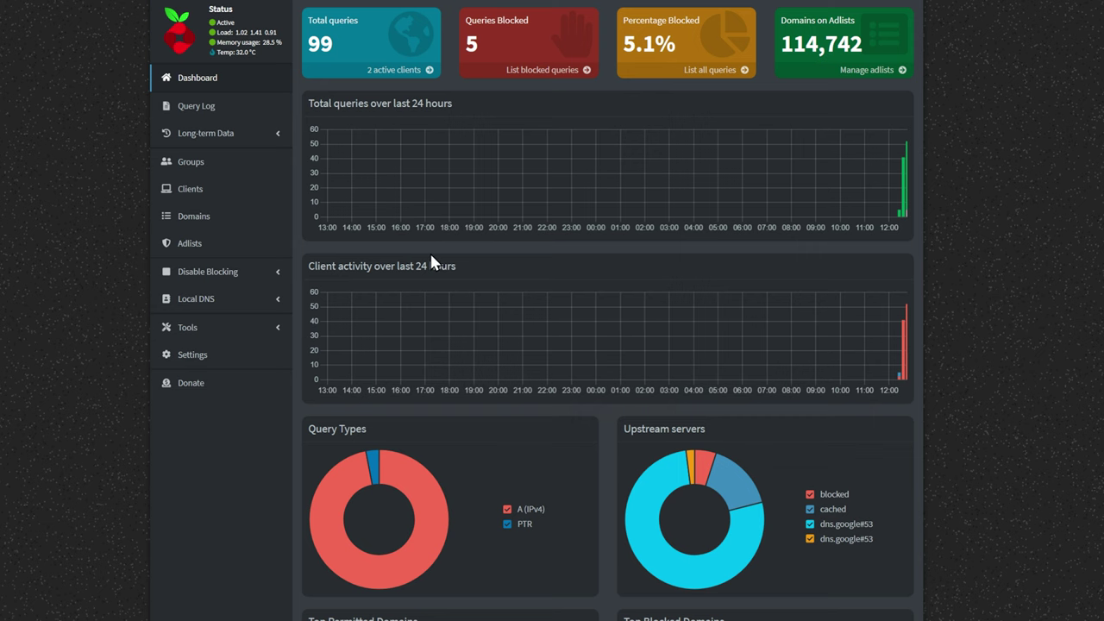
left_click(212, 274)
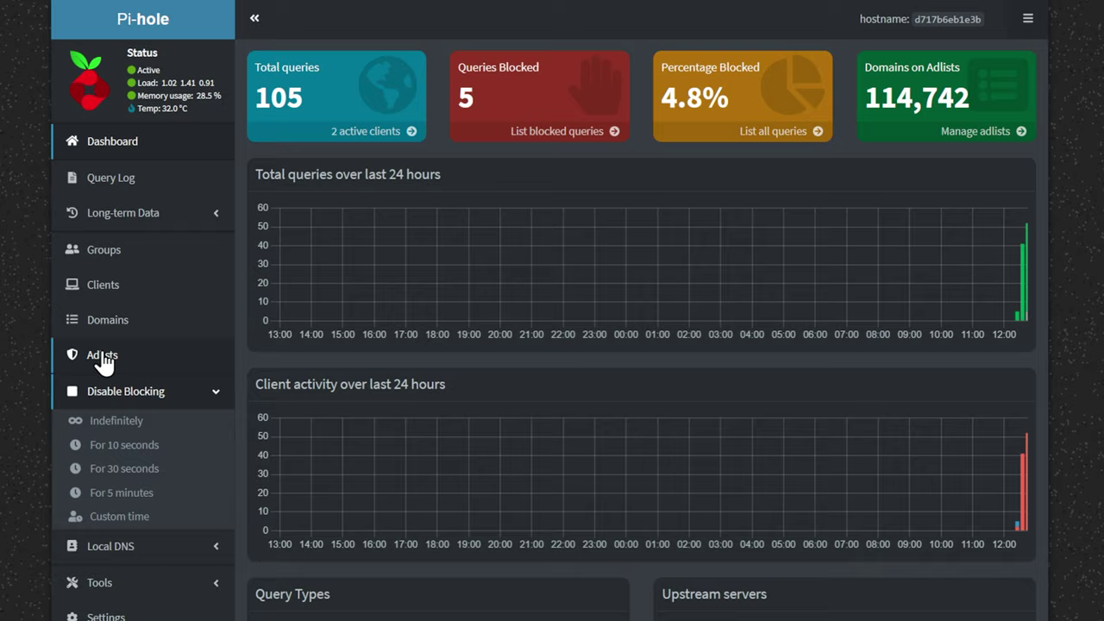
left_click(102, 235)
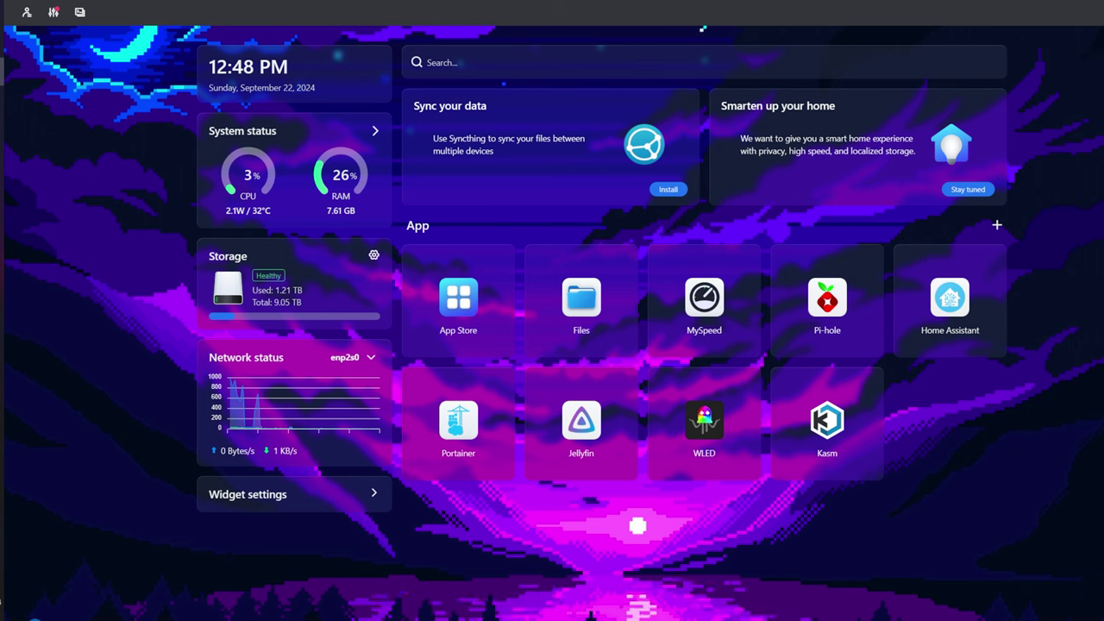
Log in to the server terminal with the saved credentials, then close it.
left_click(79, 12)
left_click(627, 278)
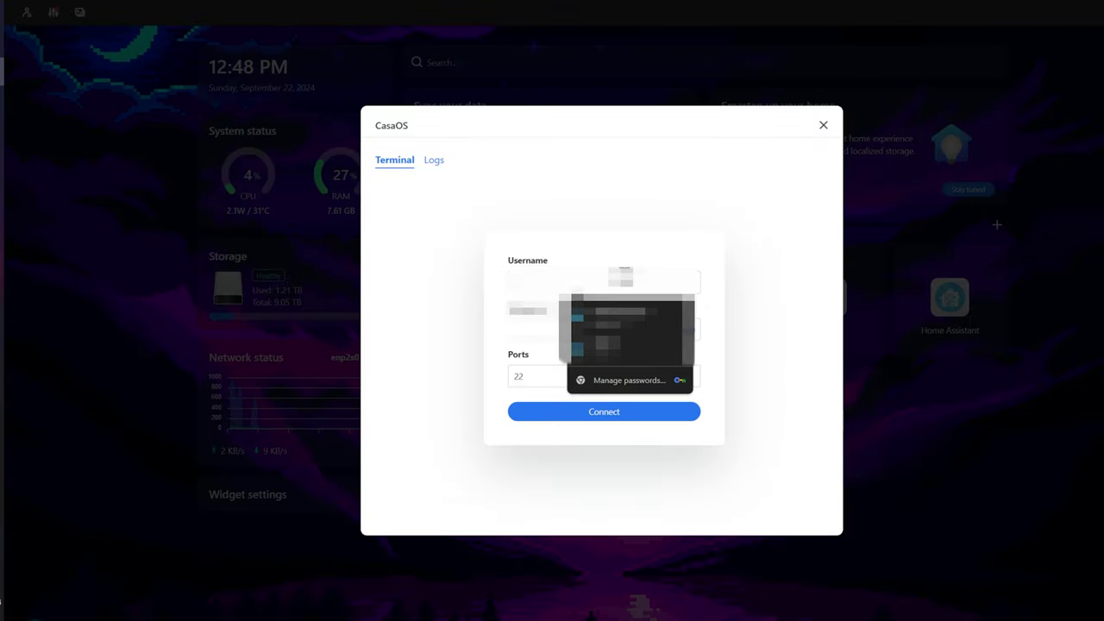
left_click(627, 316)
left_click(603, 412)
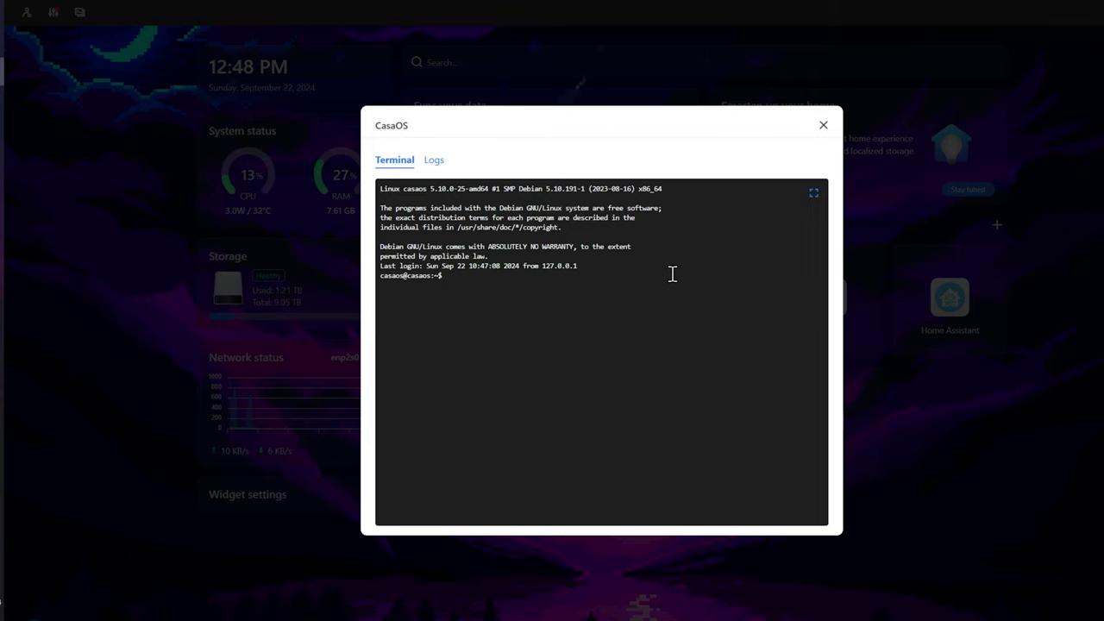
left_click(824, 129)
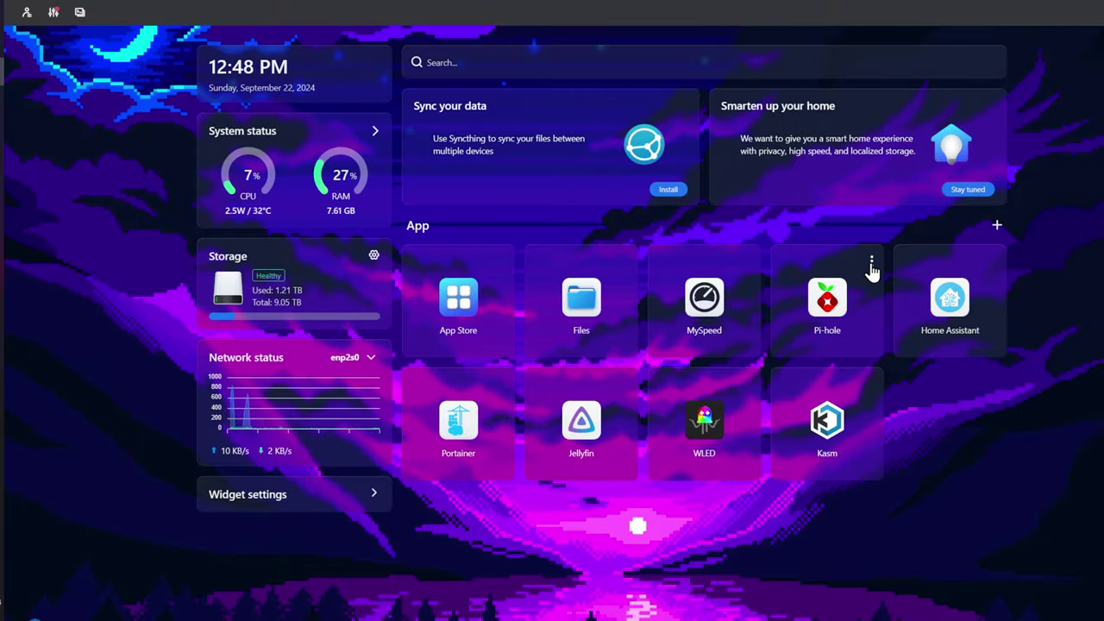
Open a terminal in the Pi-hole container from its settings and run ls.
left_click(867, 257)
left_click(864, 345)
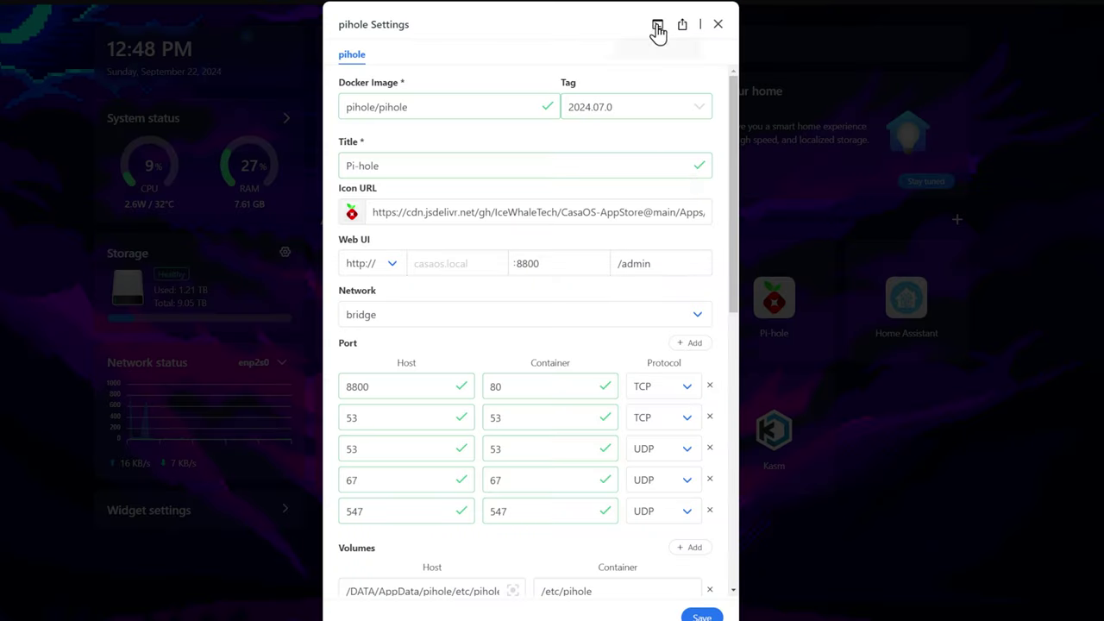
left_click(657, 26)
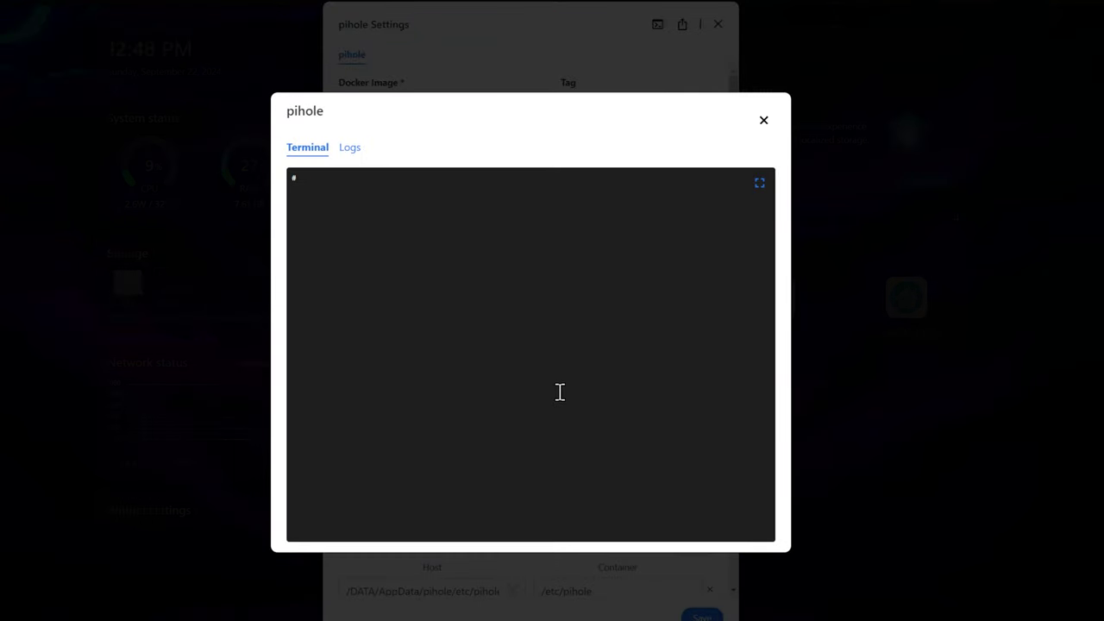
type("ls")
key("Return")
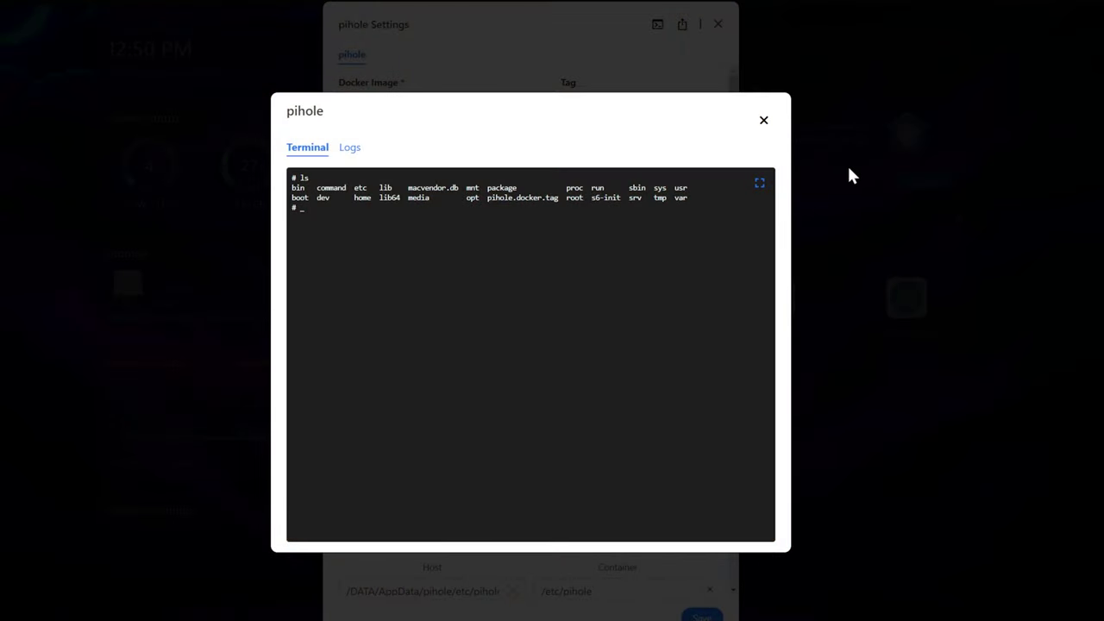
Close the Pi-hole terminal and settings, open Files, and check the local storage manager.
left_click(763, 120)
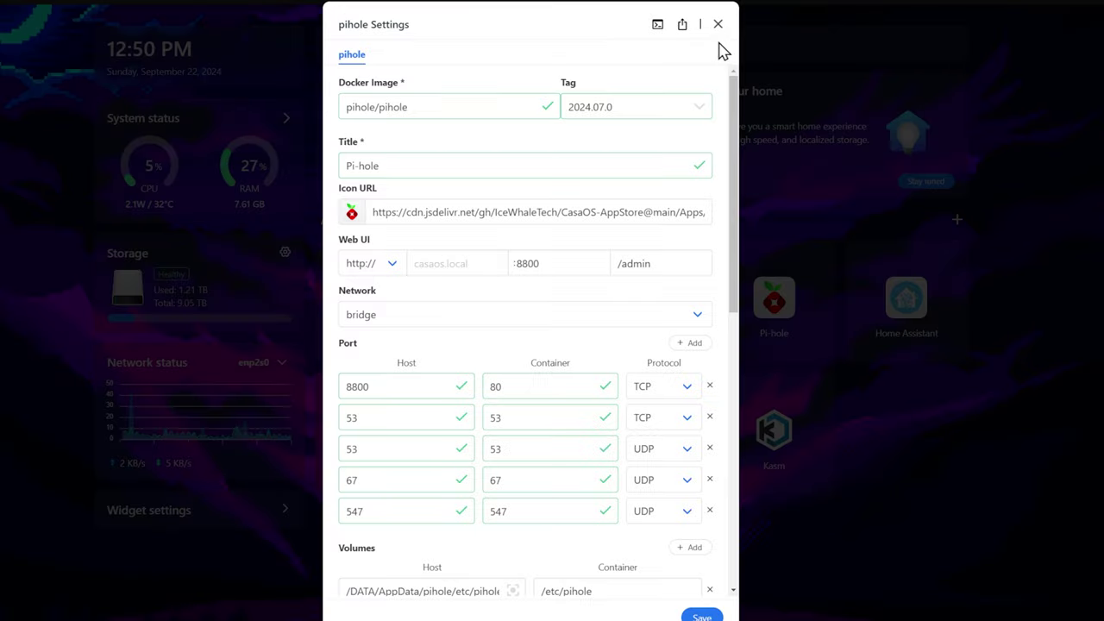
left_click(716, 29)
left_click(509, 298)
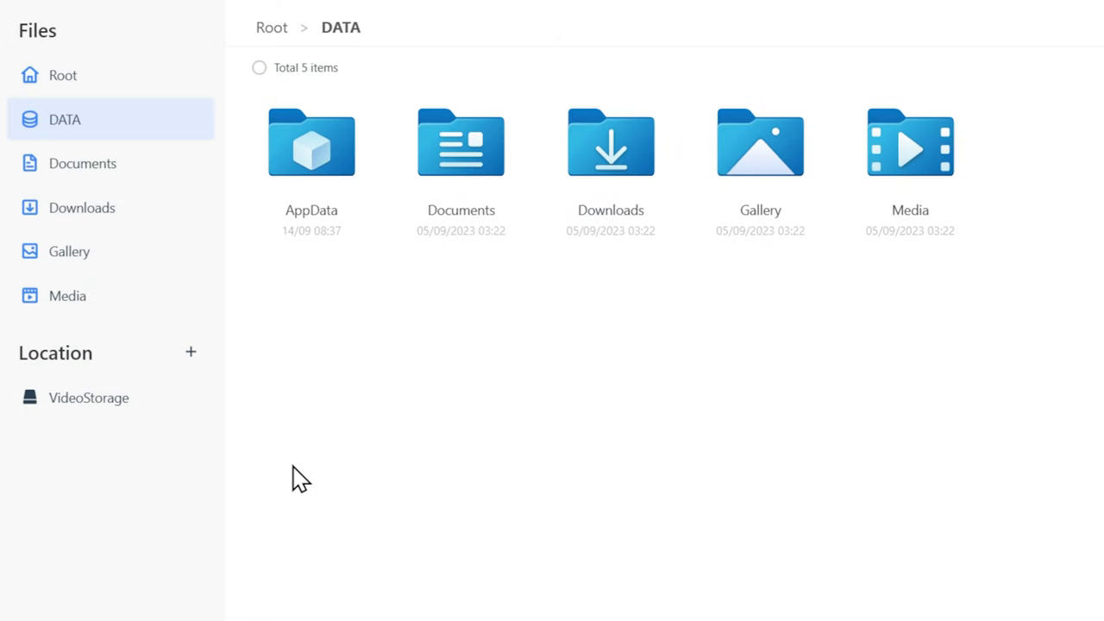
left_click(192, 356)
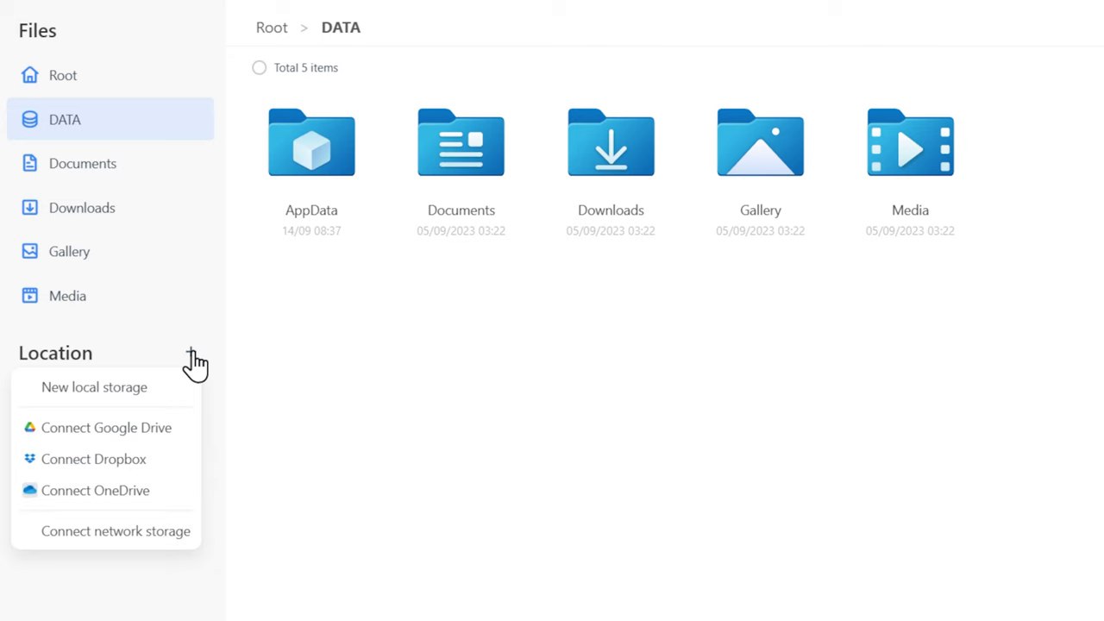
left_click(130, 399)
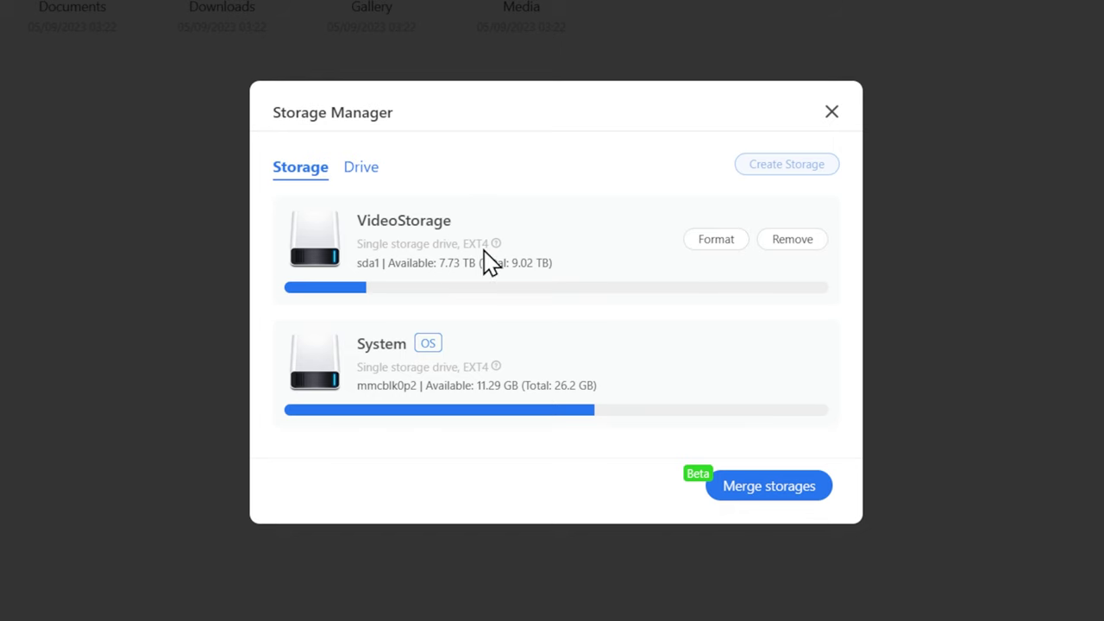
left_click(896, 97)
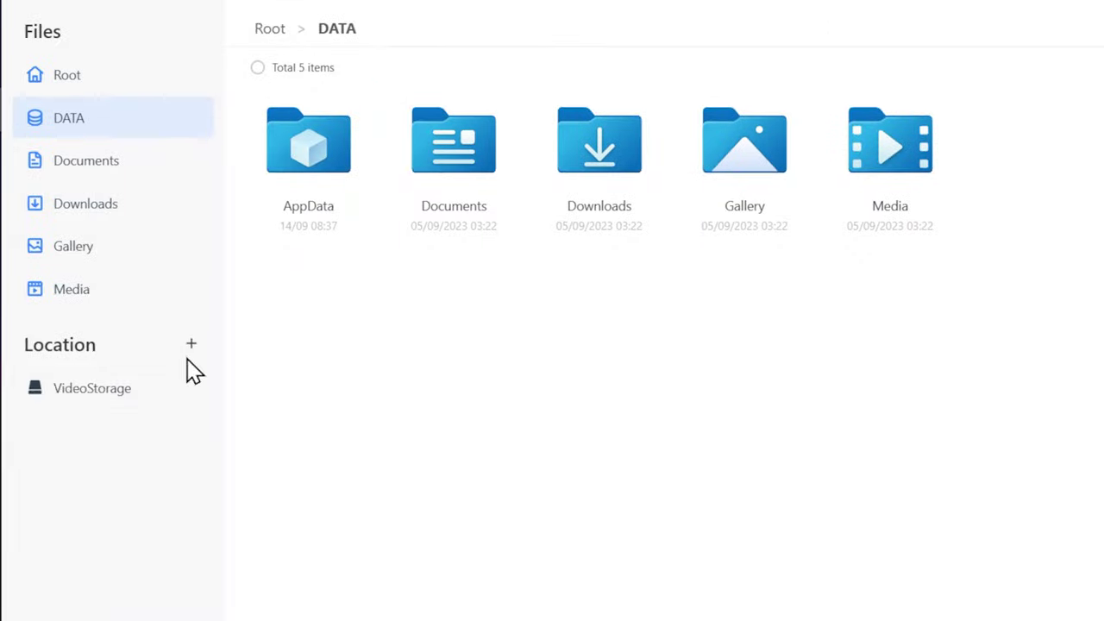
Open the VideoStorage drive, go up to mnt, and show VideoStorage's folder options.
left_click(95, 393)
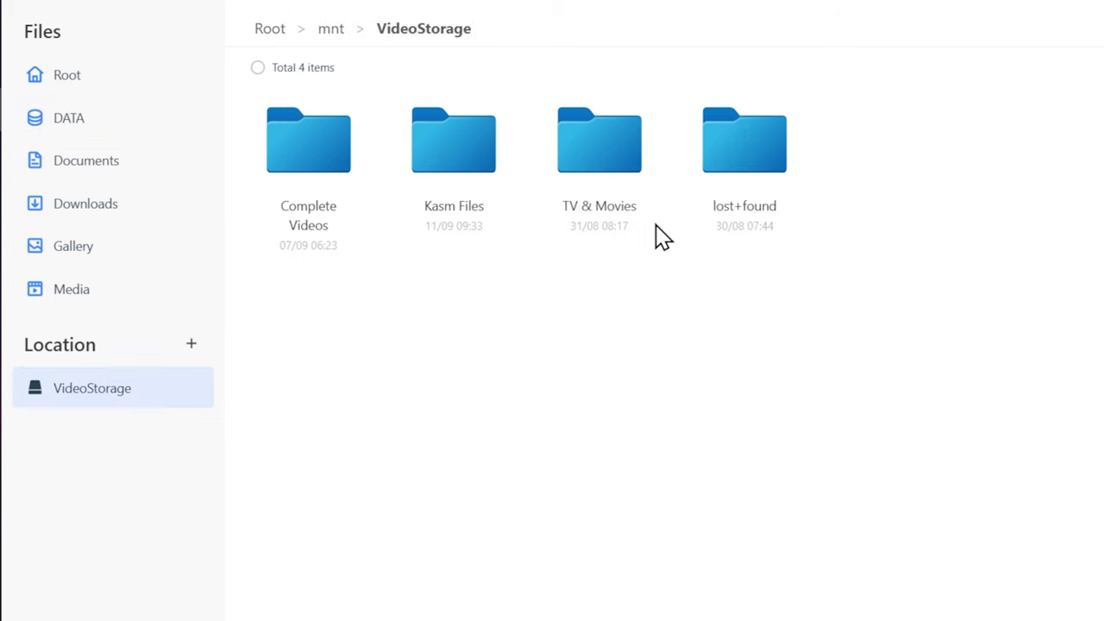
left_click(333, 31)
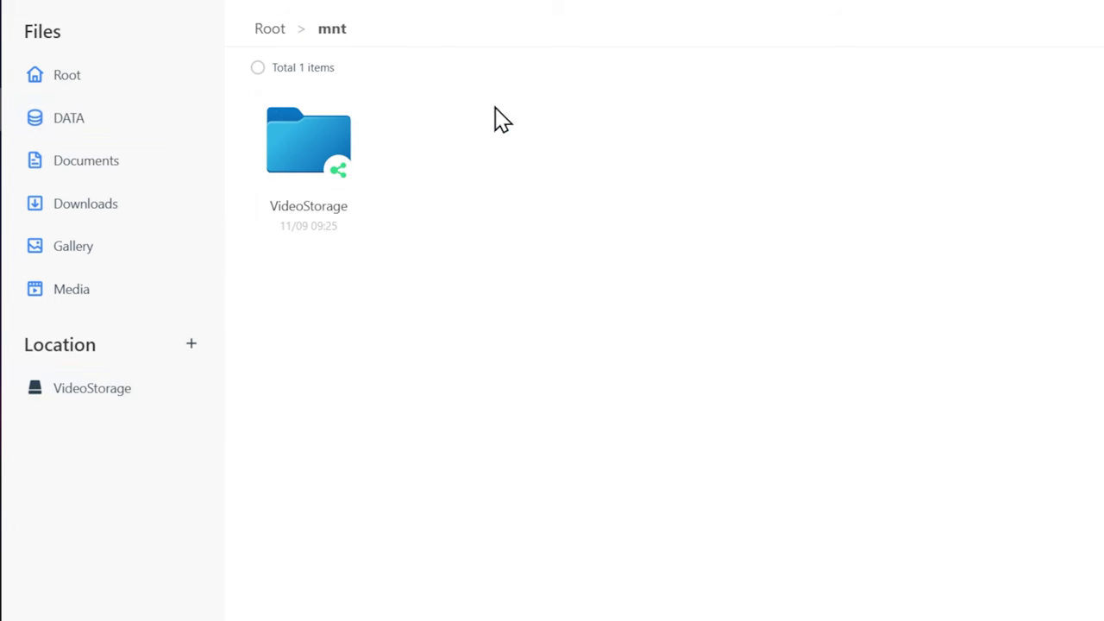
left_click(352, 110)
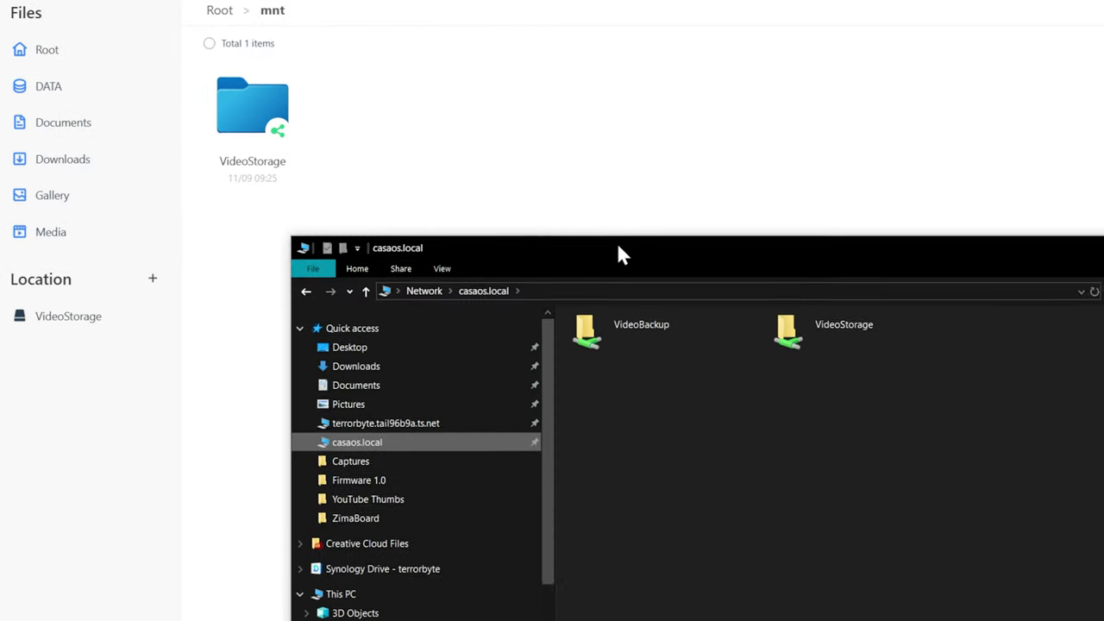
left_click_drag(619, 250, 658, 161)
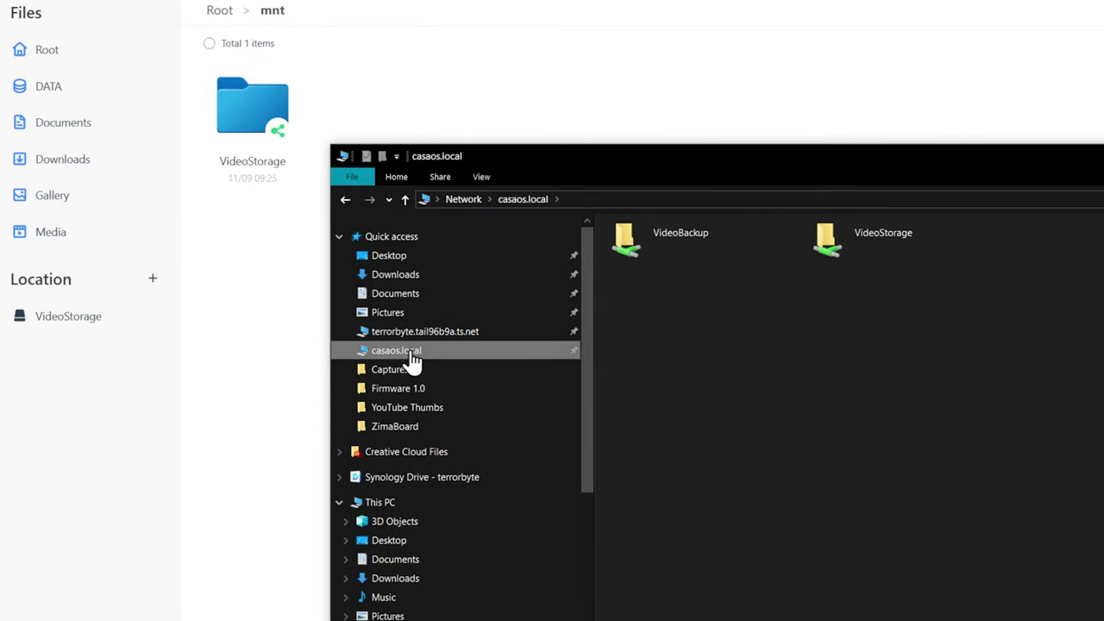
Open the VideoBackup and VideoStorage shares on casaos.local, then the Complete Videos folder.
double_click(710, 248)
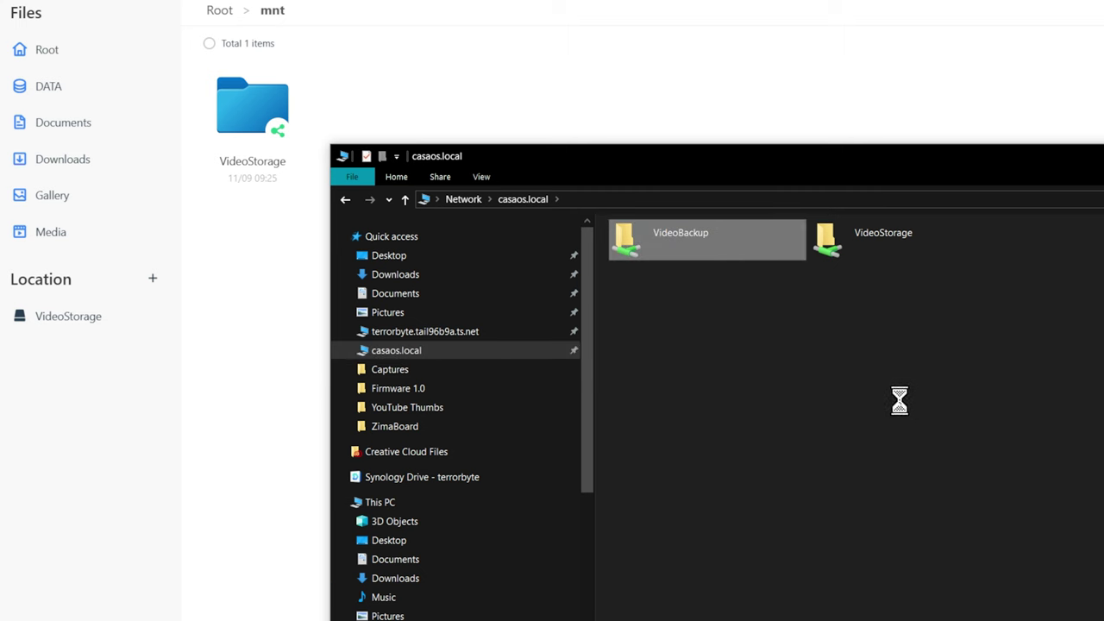
double_click(851, 253)
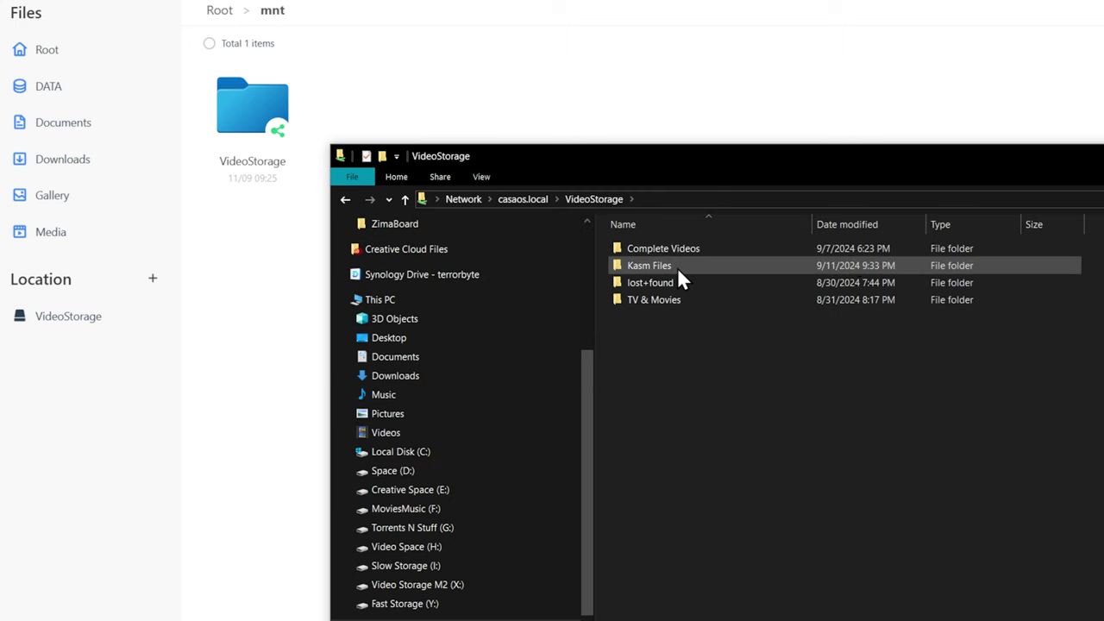
double_click(662, 247)
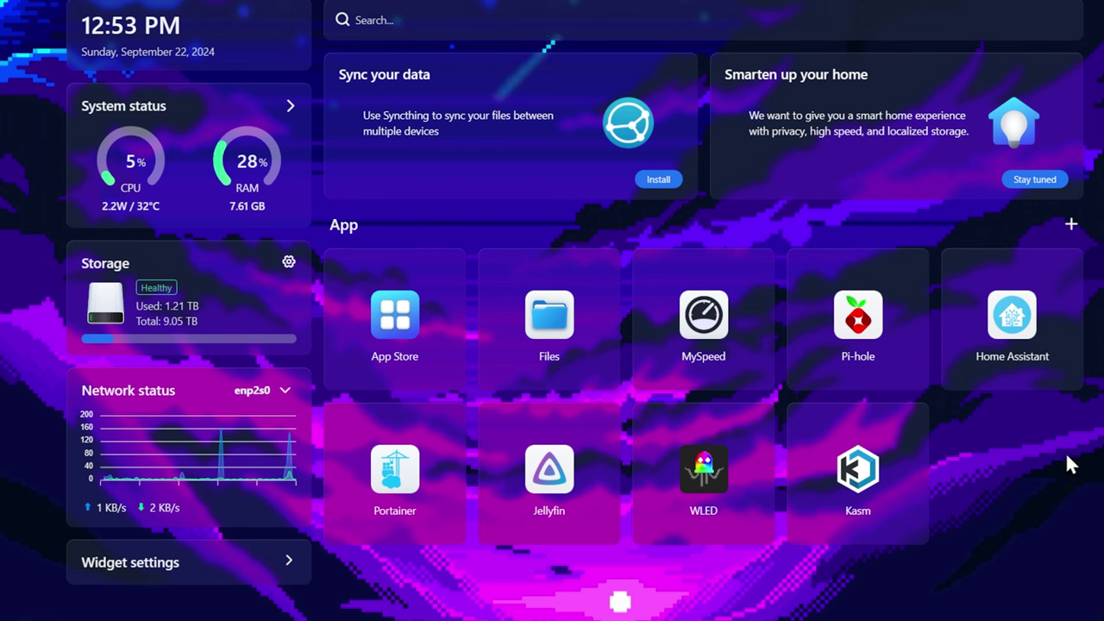
left_click(1020, 324)
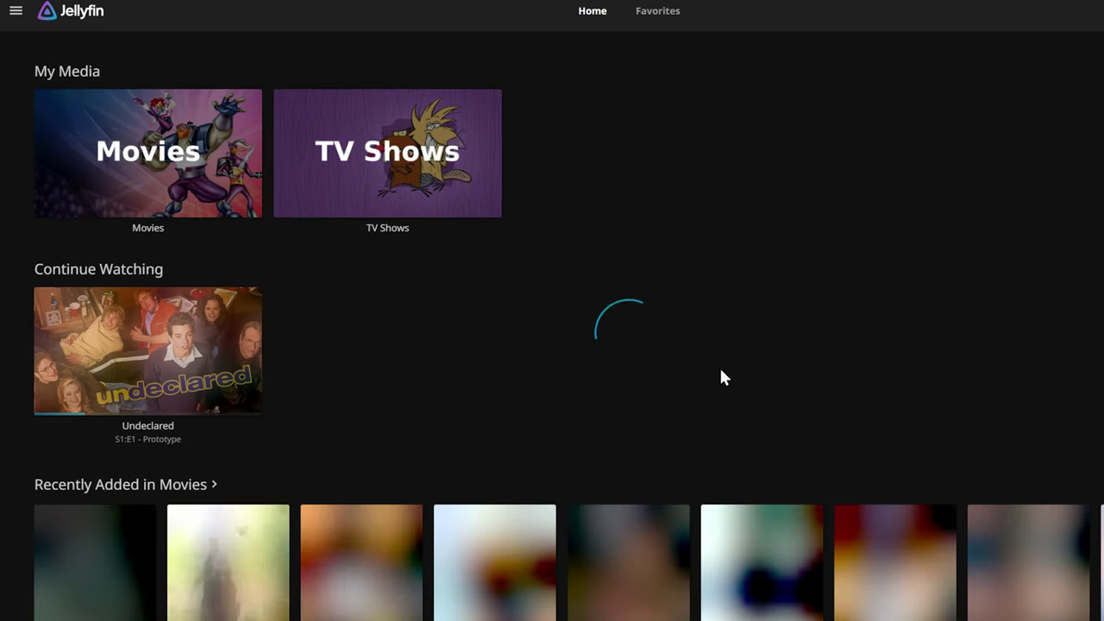
Scroll through Jellyfin's home page to browse Next Up shows like Archer and Recently Added movies like Casino.
scroll(499, 306, "down", 5)
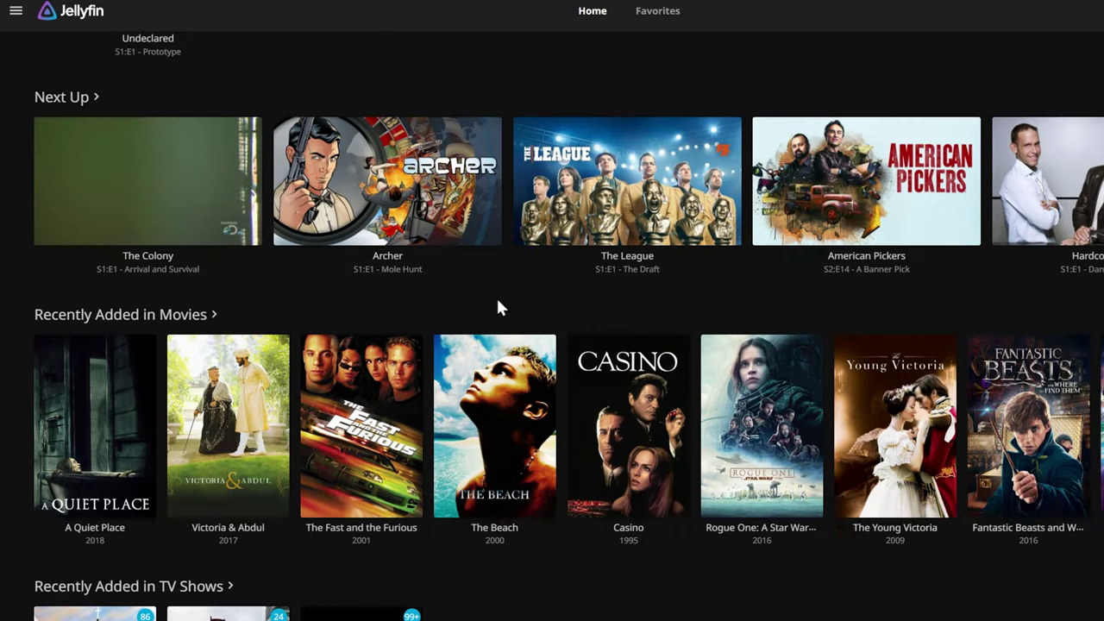
scroll(498, 308, "down", 1)
scroll(498, 308, "up", 5)
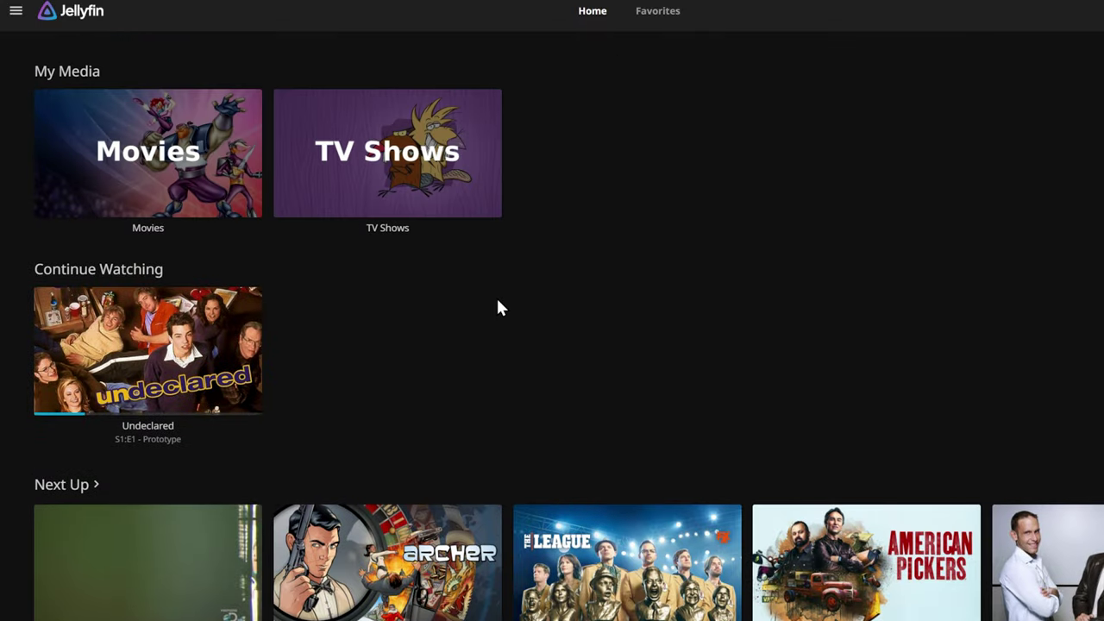
scroll(498, 308, "down", 4)
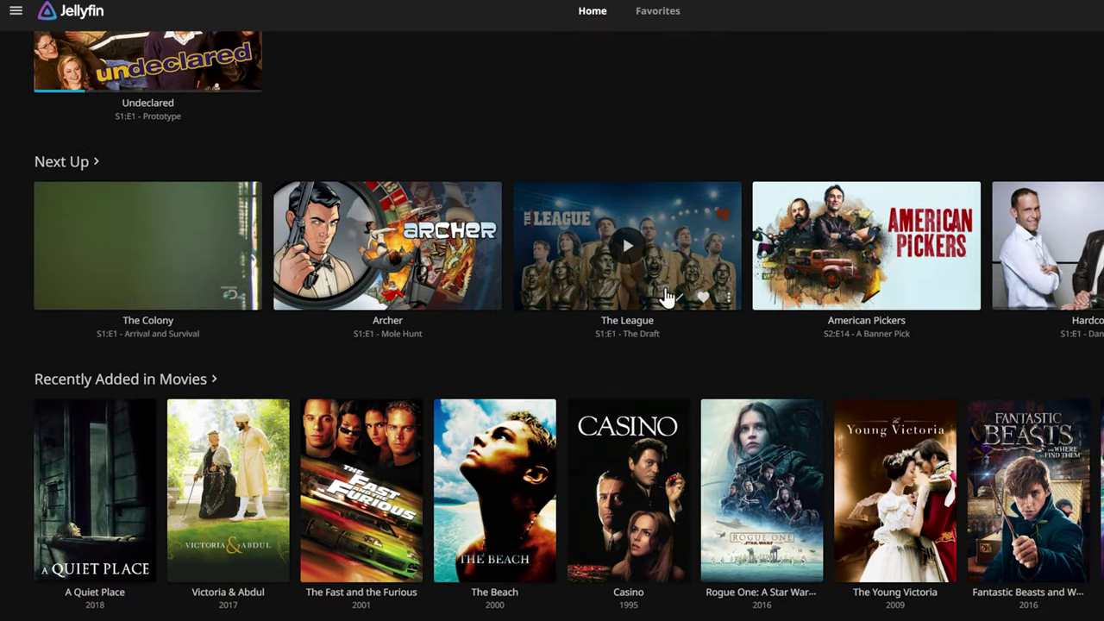